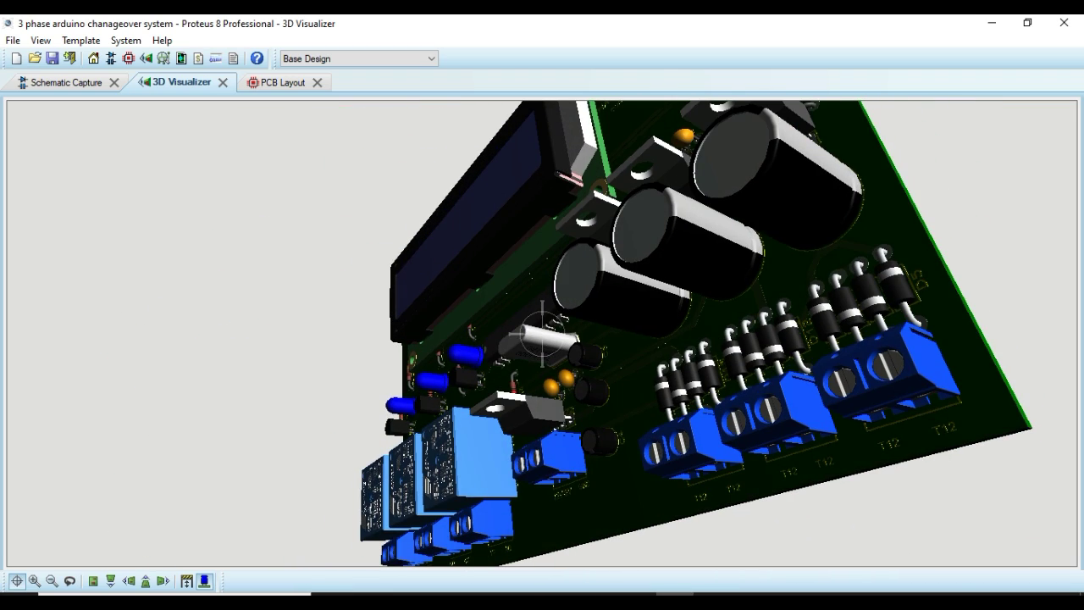
Step: Leave free navigation, view the 3D board from back, left and front, then reopen the schematic
key("Escape")
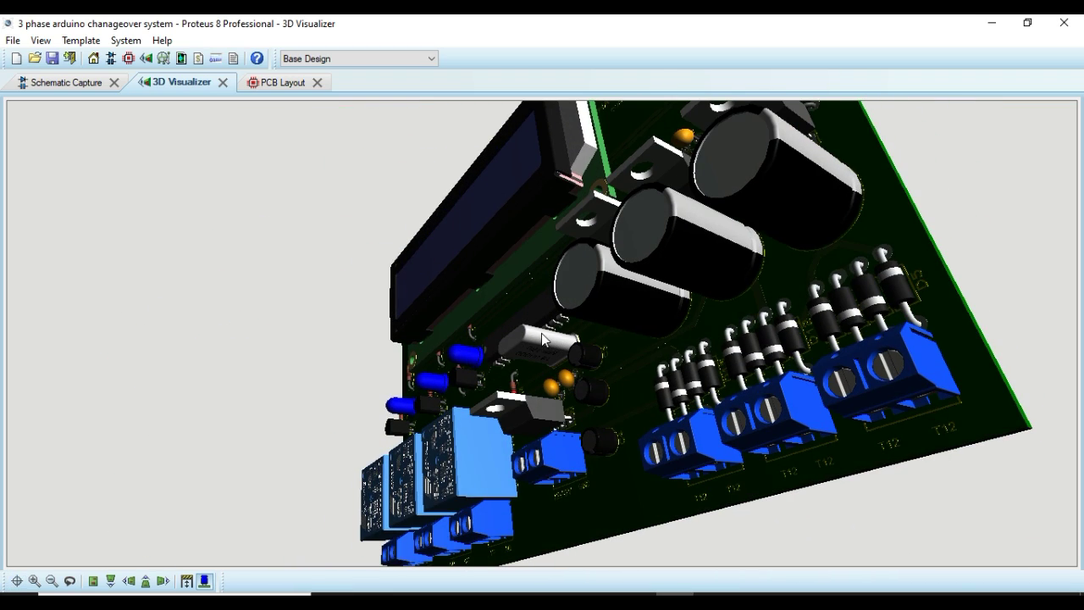
left_click(146, 582)
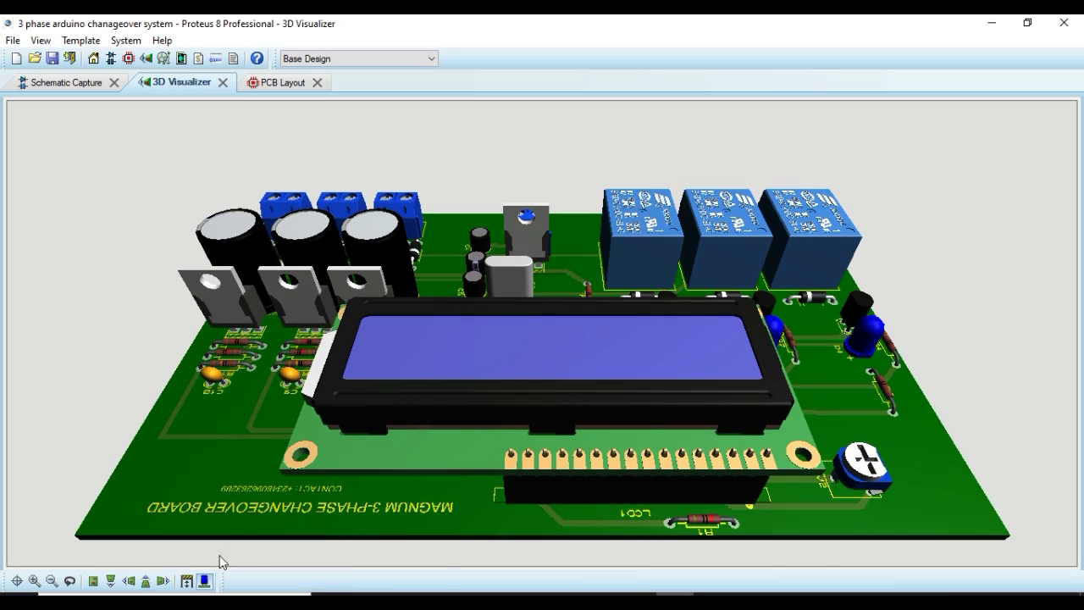
left_click(163, 581)
left_click(129, 581)
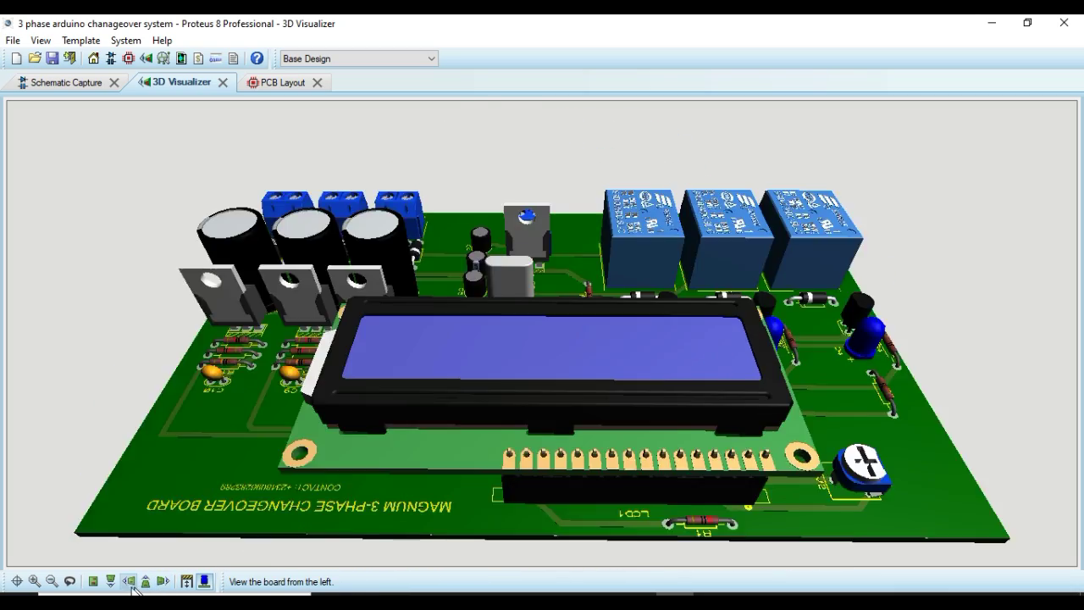
left_click(110, 581)
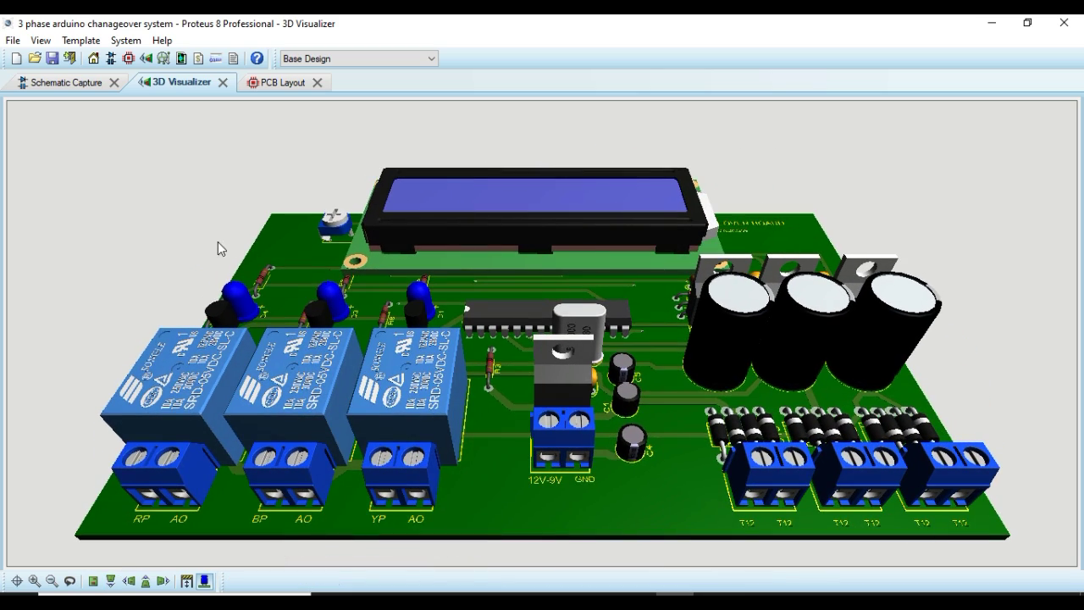
left_click(73, 87)
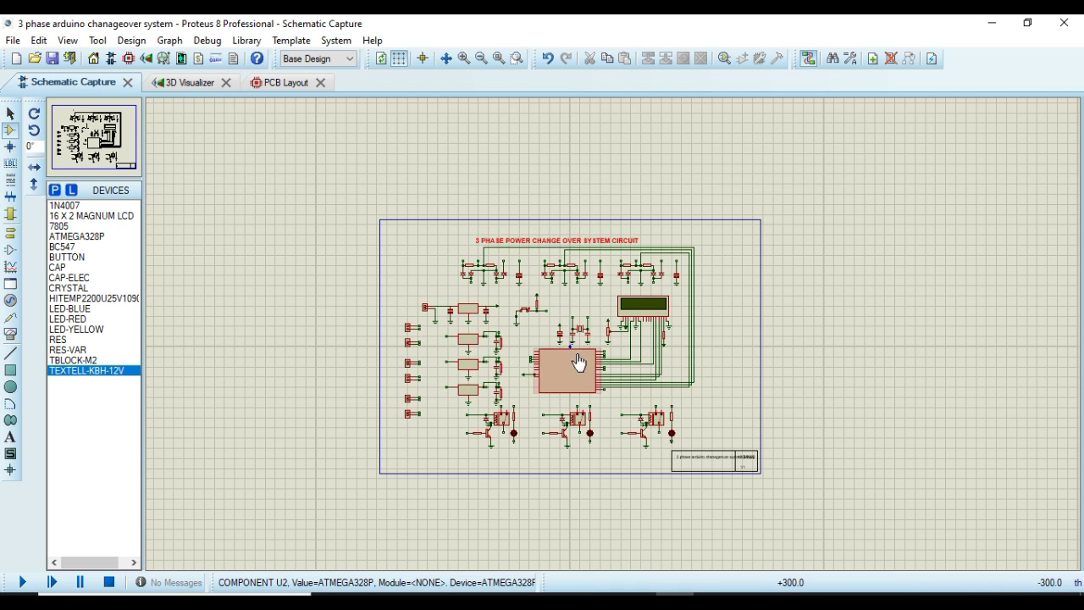
scroll(579, 326, "up", 2)
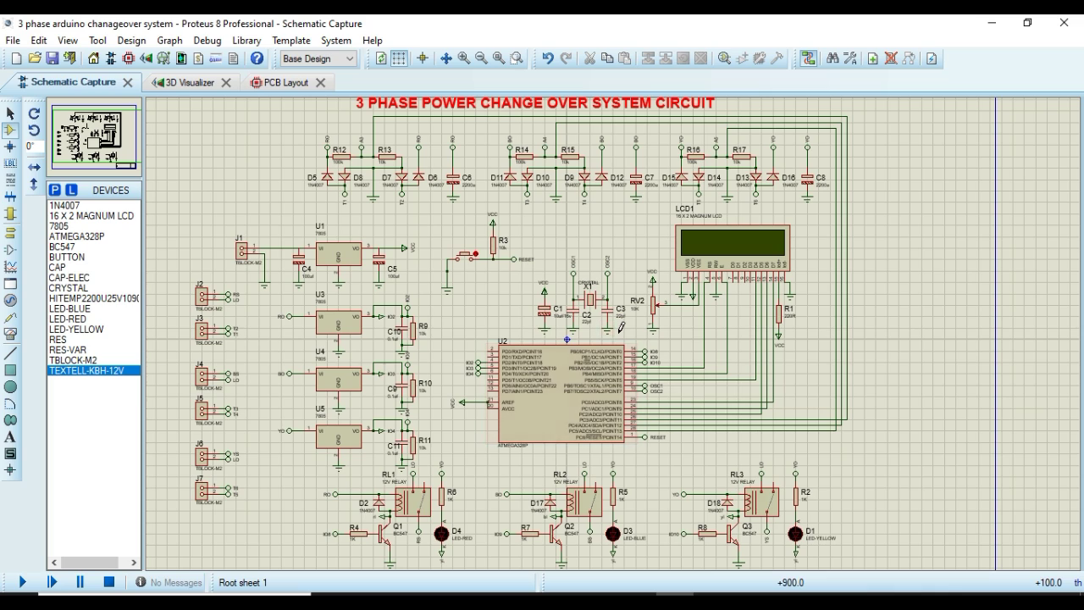
scroll(620, 328, "down", 2)
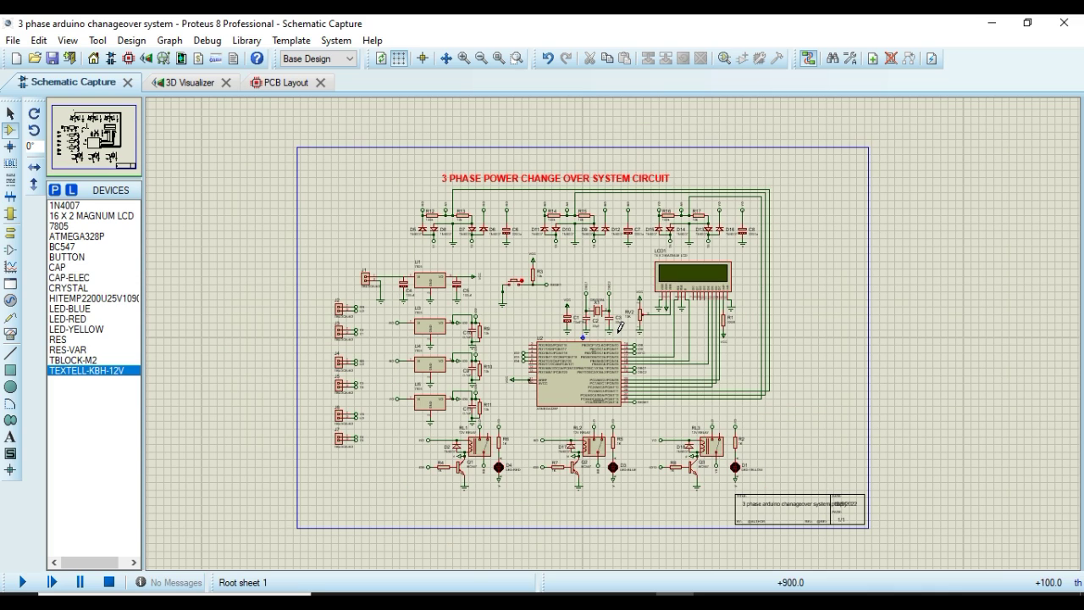
scroll(669, 322, "up", 1)
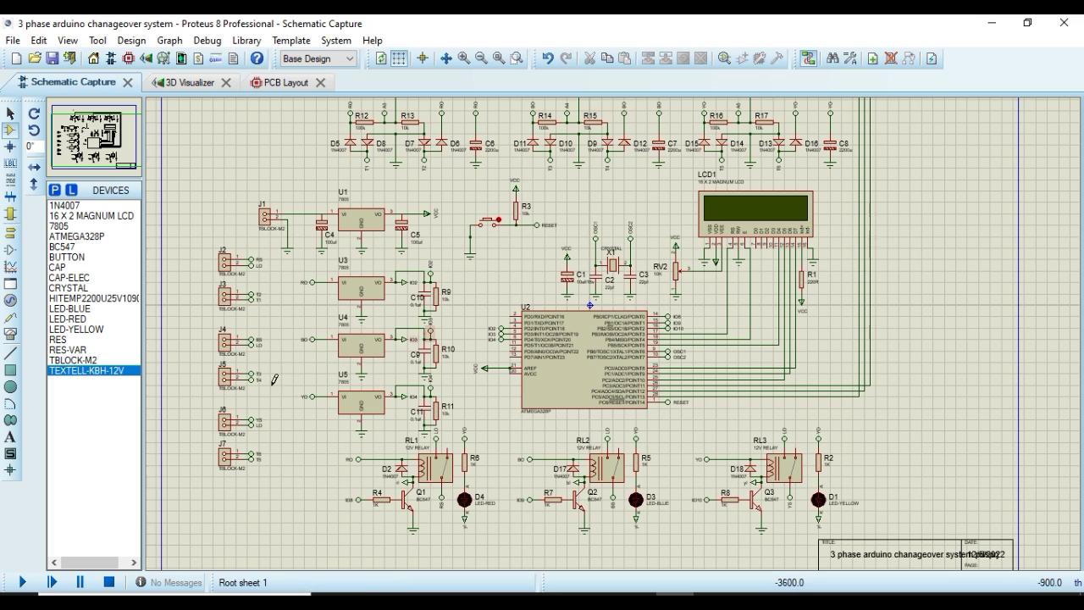
scroll(314, 366, "up", 2)
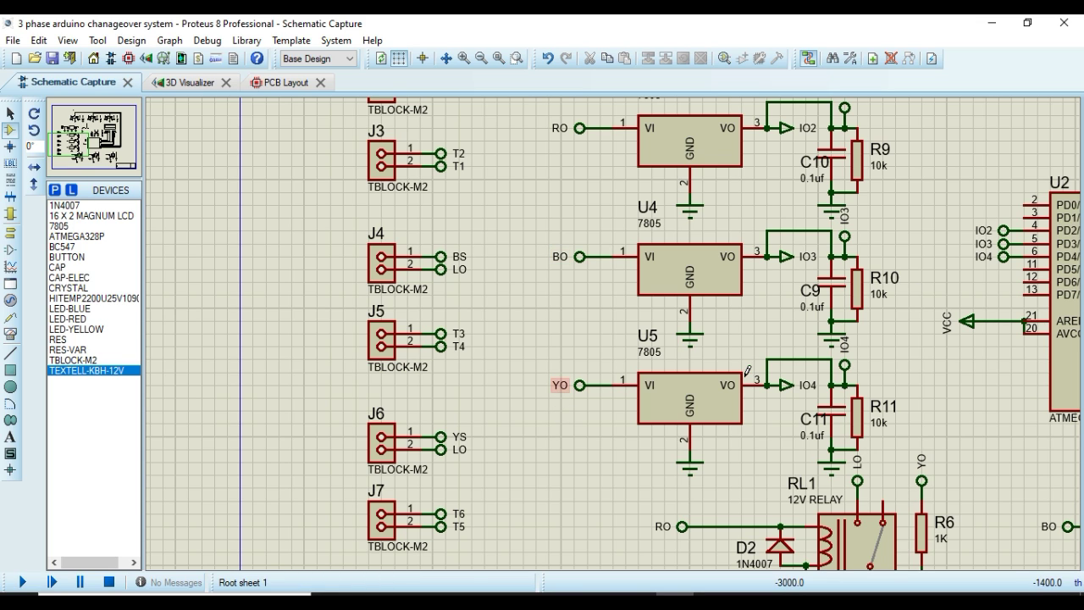
scroll(748, 371, "down", 2)
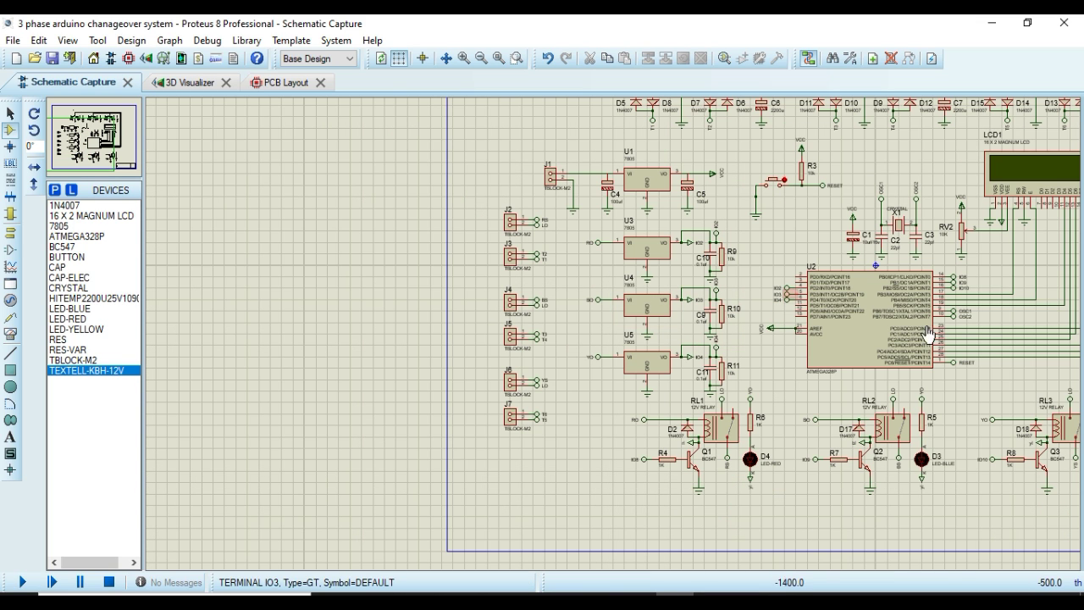
scroll(791, 358, "down", 2)
scroll(750, 332, "up", 3)
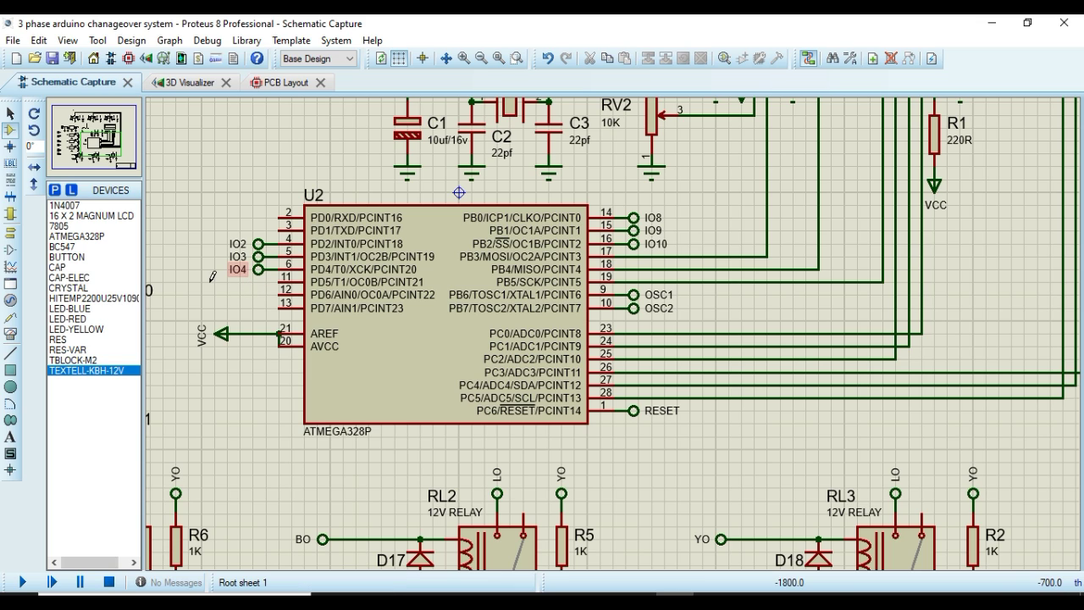
scroll(381, 255, "down", 2)
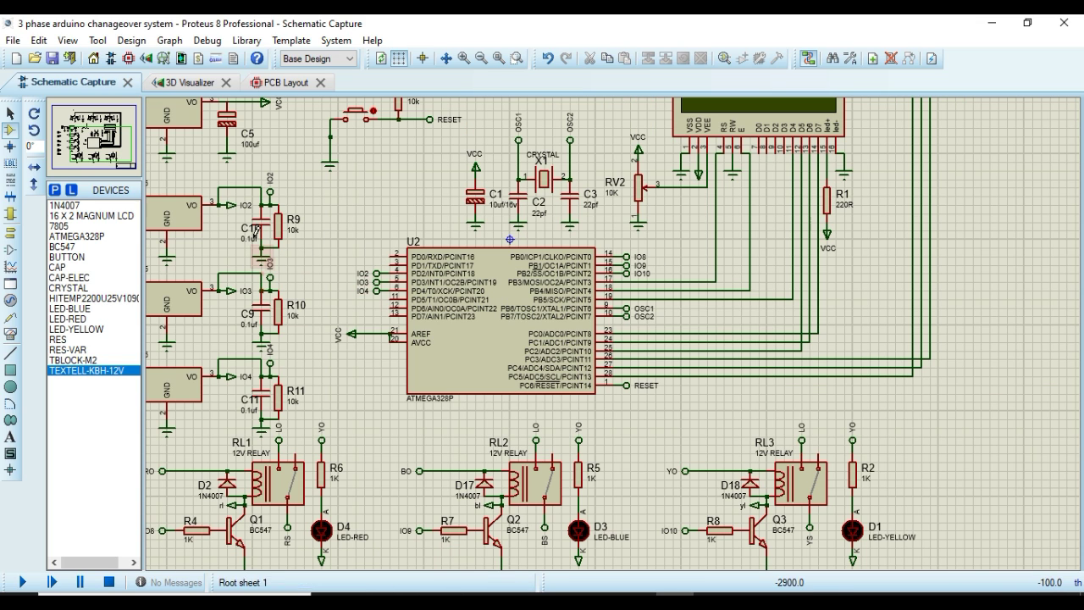
scroll(243, 210, "up", 2)
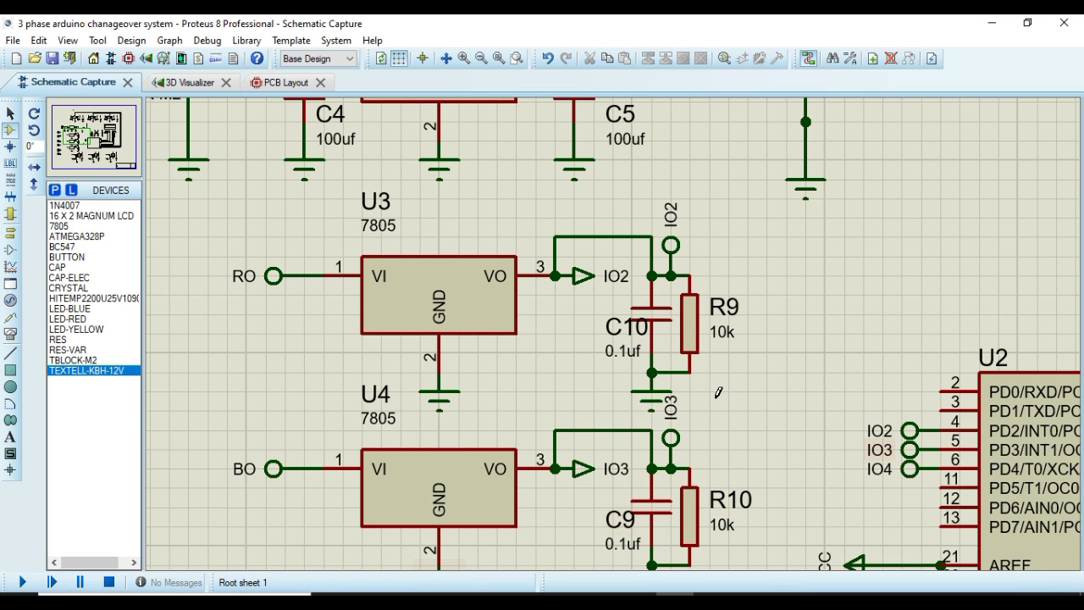
scroll(718, 392, "down", 2)
scroll(651, 358, "up", 1)
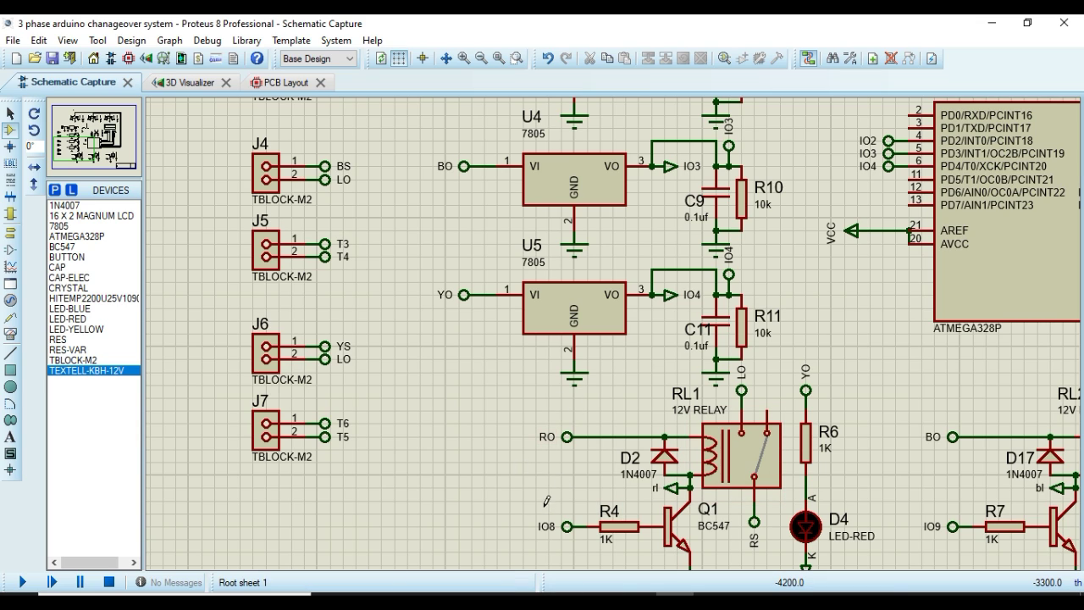
scroll(635, 478, "up", 1)
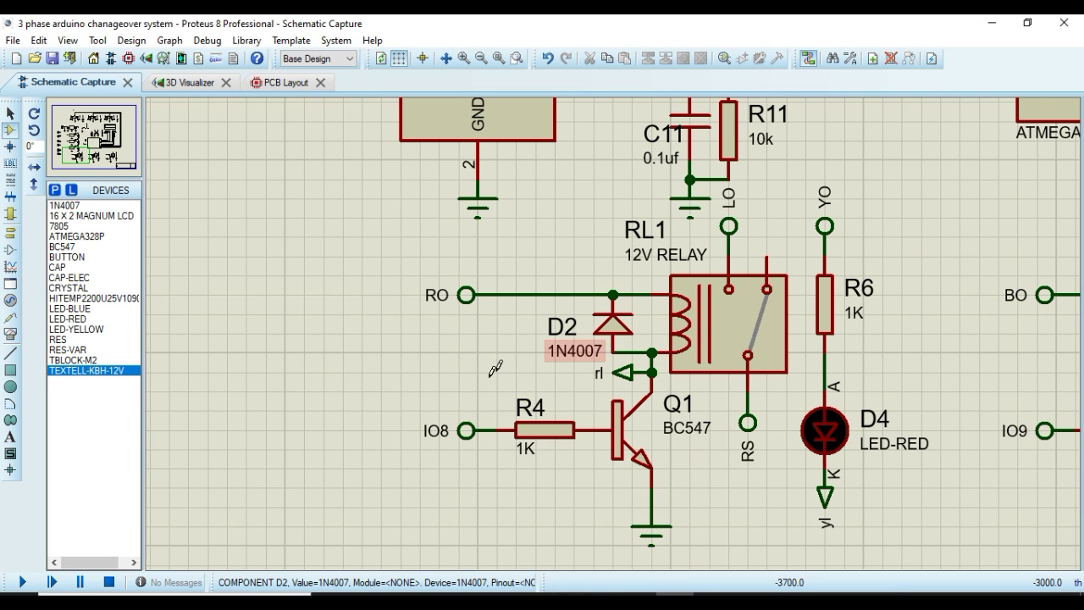
scroll(581, 370, "down", 2)
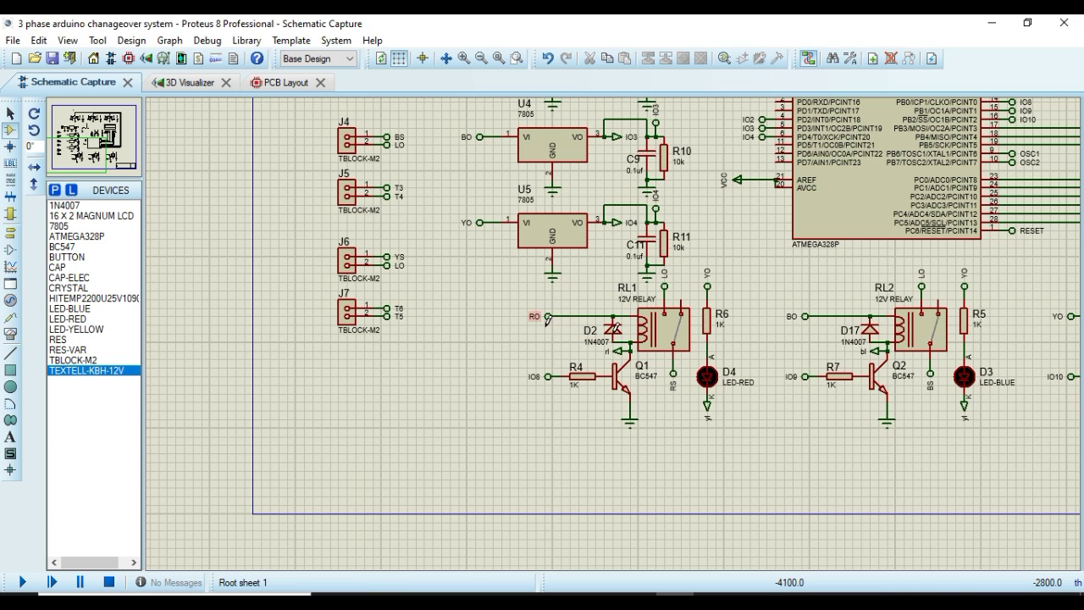
scroll(547, 320, "up", 1)
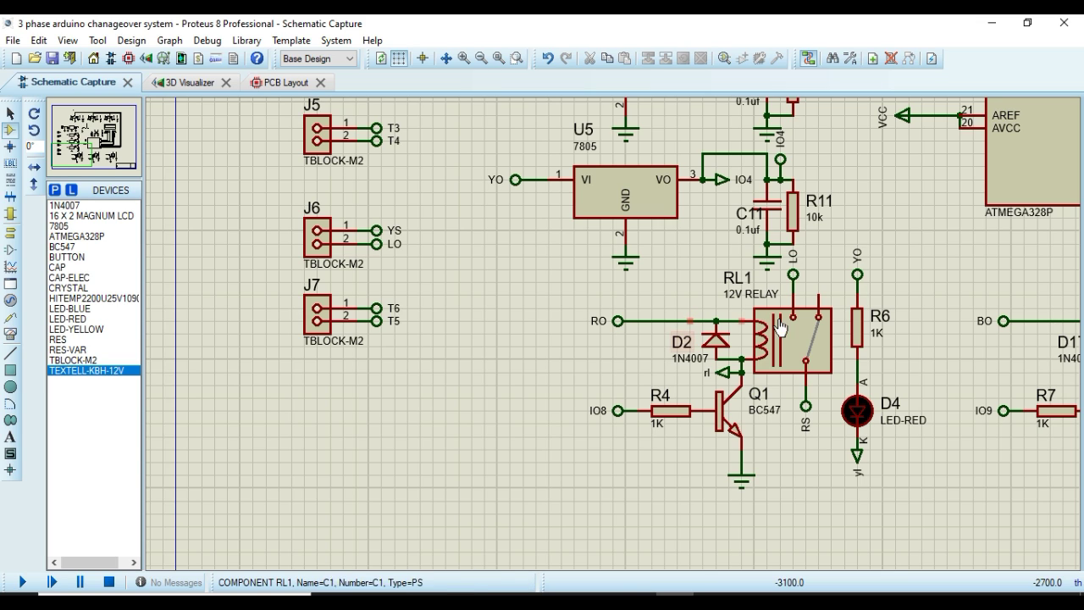
scroll(651, 300, "up", 1)
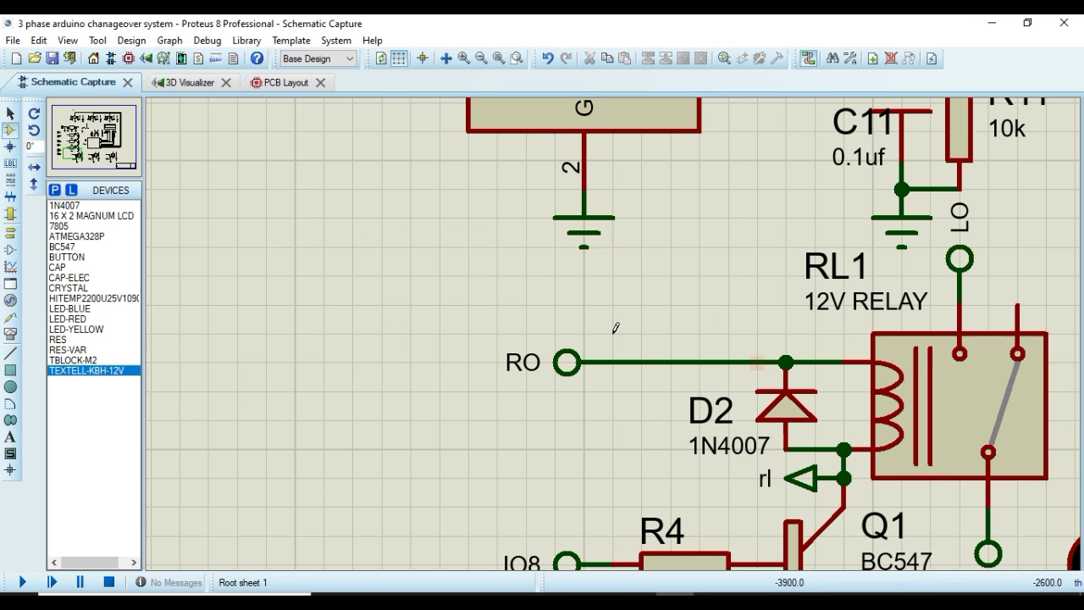
scroll(584, 212, "down", 1)
scroll(586, 204, "down", 3)
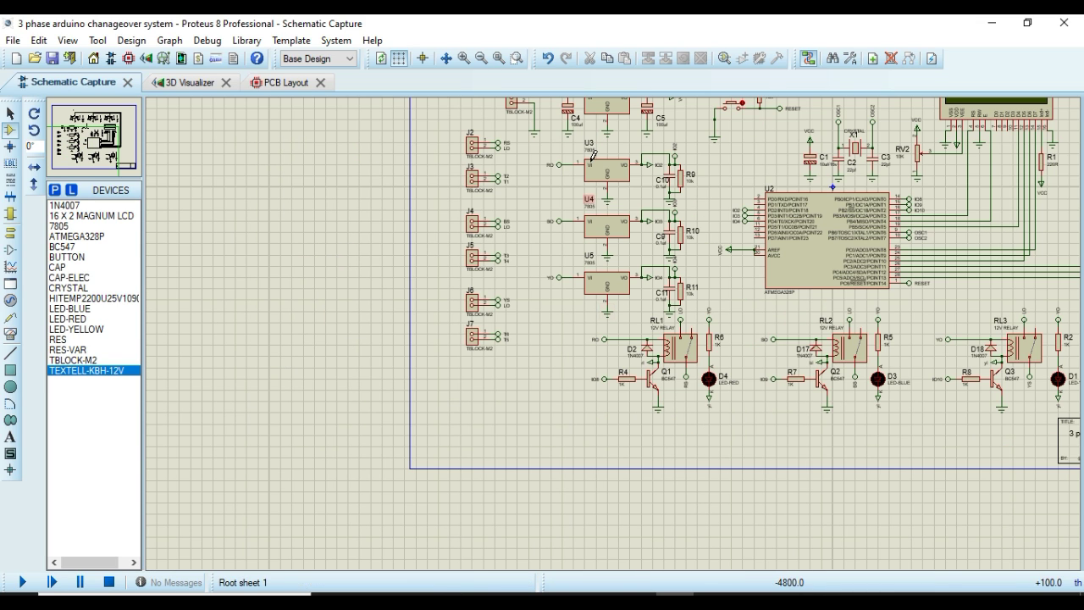
scroll(609, 178, "up", 3)
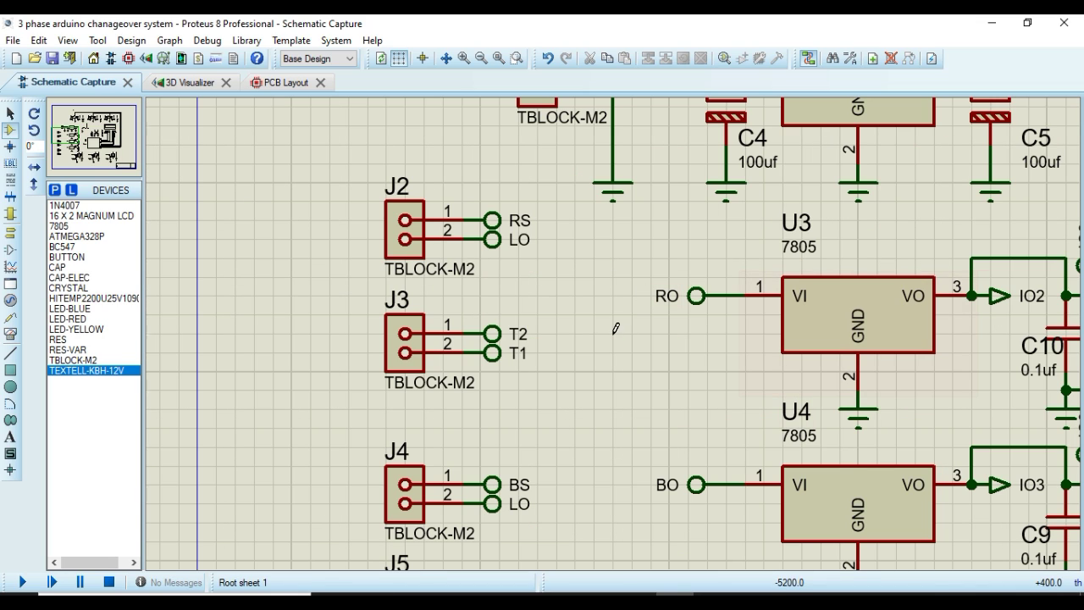
scroll(644, 271, "up", 2)
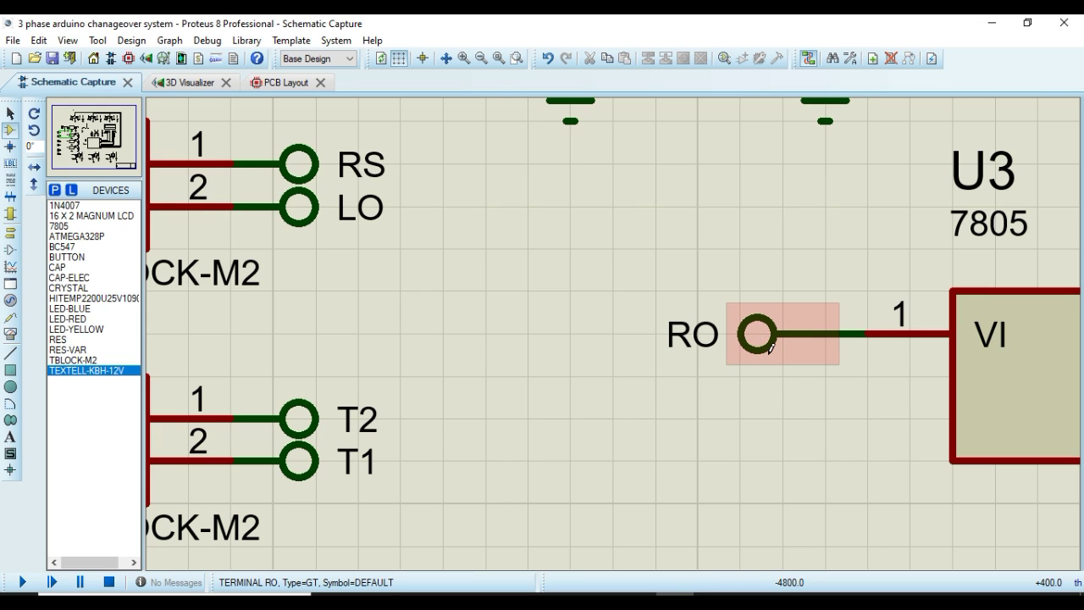
scroll(769, 348, "down", 1)
scroll(689, 356, "down", 2)
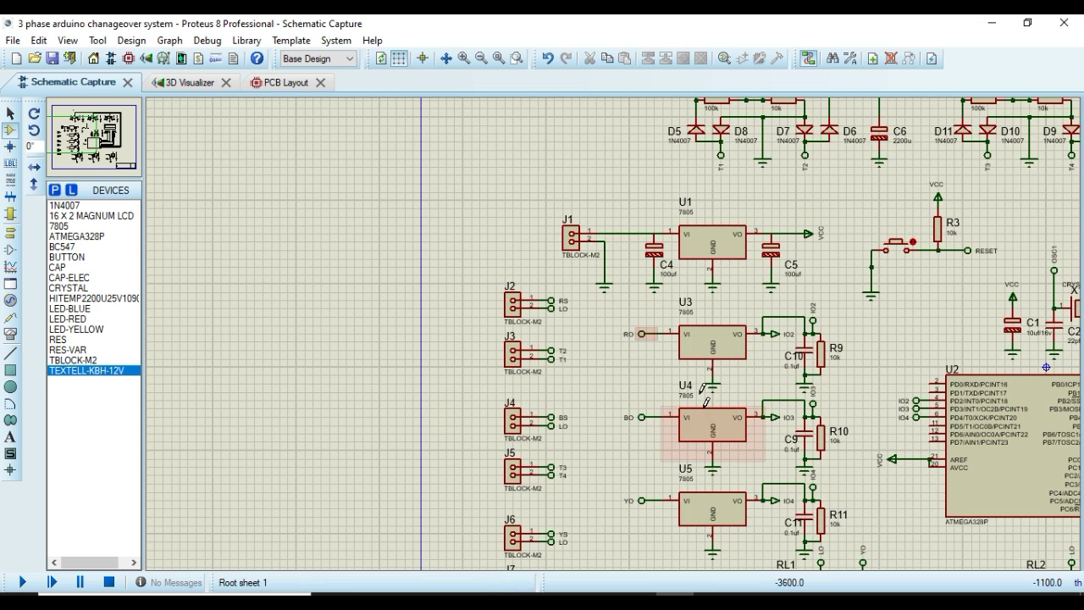
scroll(705, 401, "down", 1)
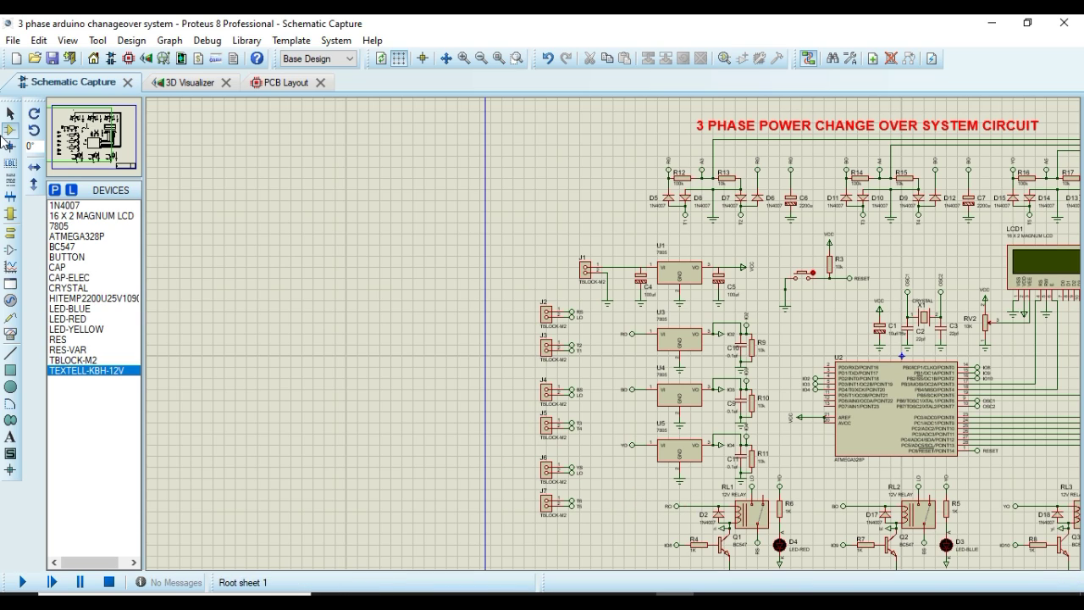
left_click(10, 113)
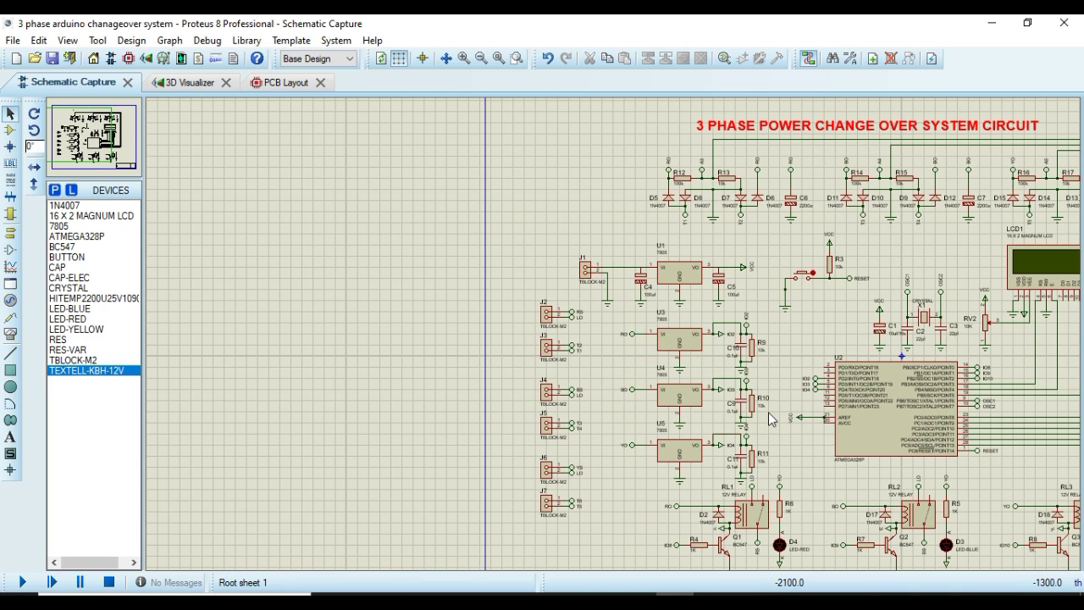
scroll(783, 408, "down", 2)
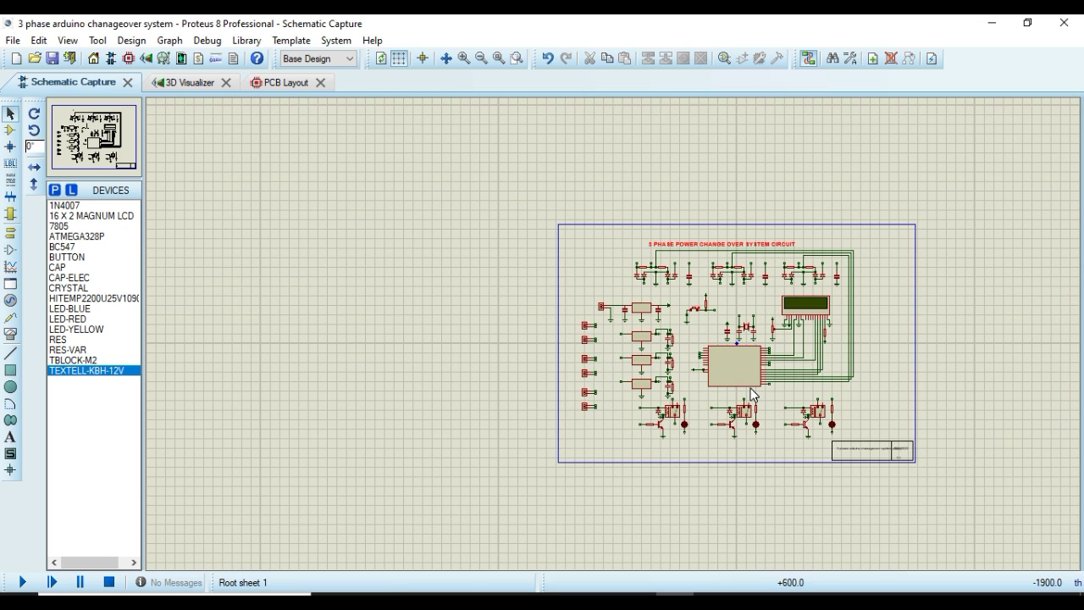
scroll(750, 395, "up", 2)
scroll(603, 347, "up", 2)
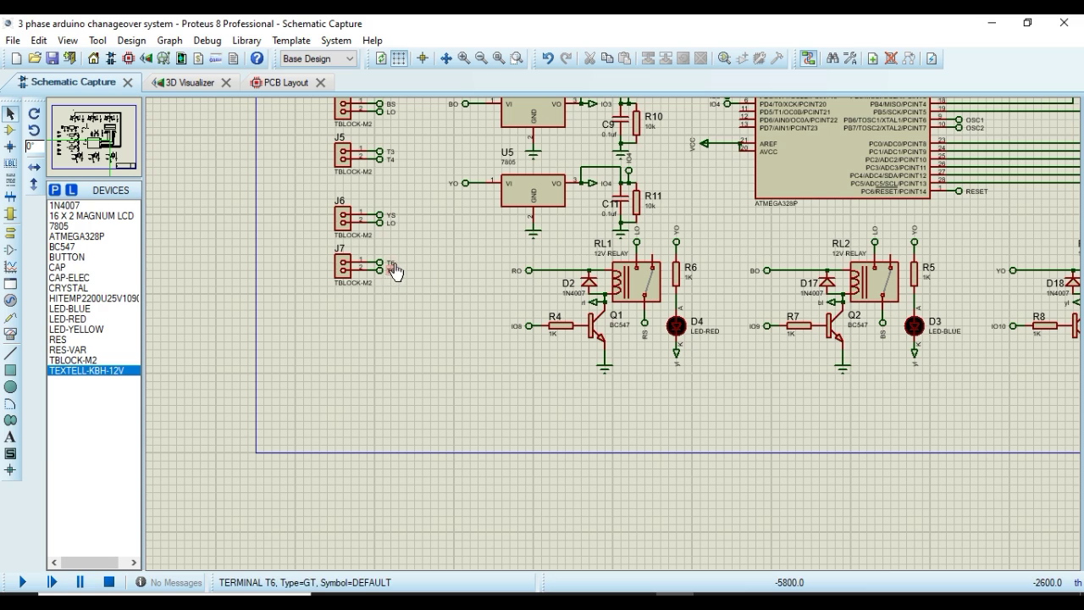
left_click_drag(386, 256, 404, 295)
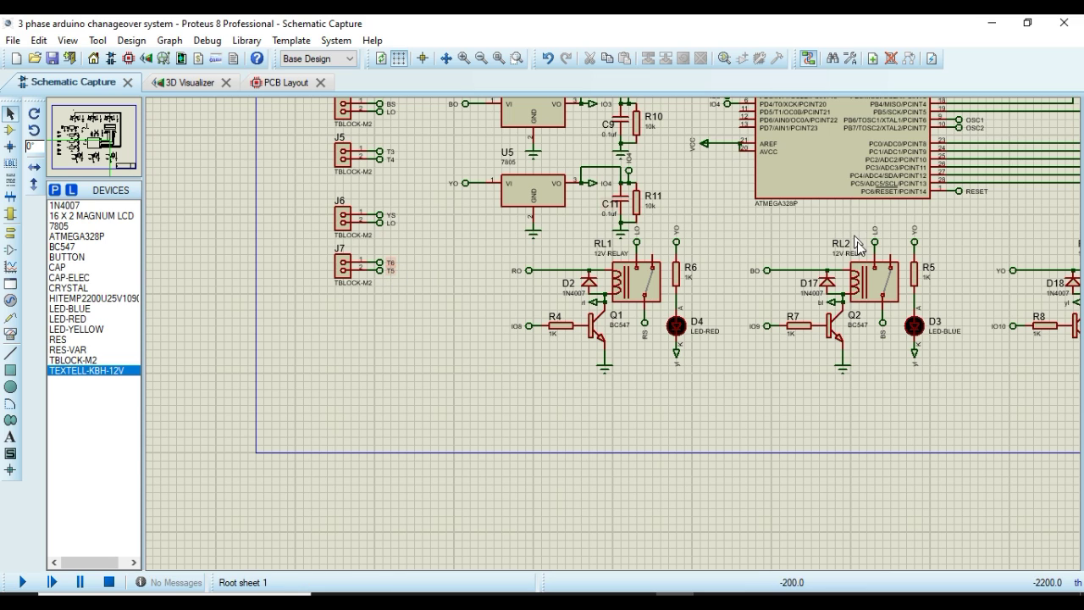
left_click(539, 302)
scroll(563, 313, "down", 3)
scroll(626, 337, "up", 1)
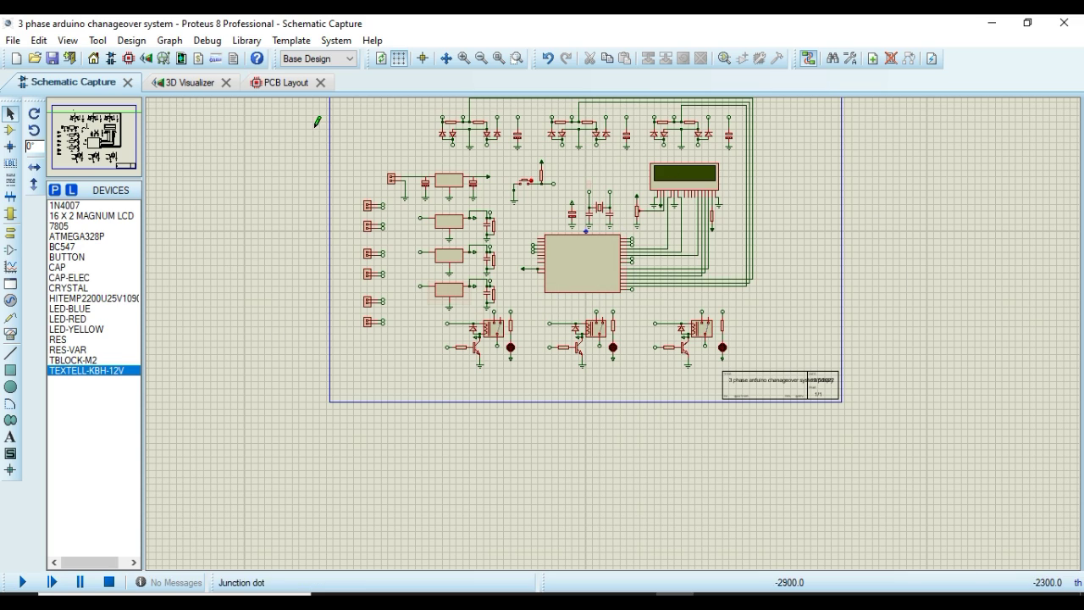
Step: Open the PCB layout, dismiss the Shape Based Auto Router without routing, and show the board in 3D
left_click(281, 82)
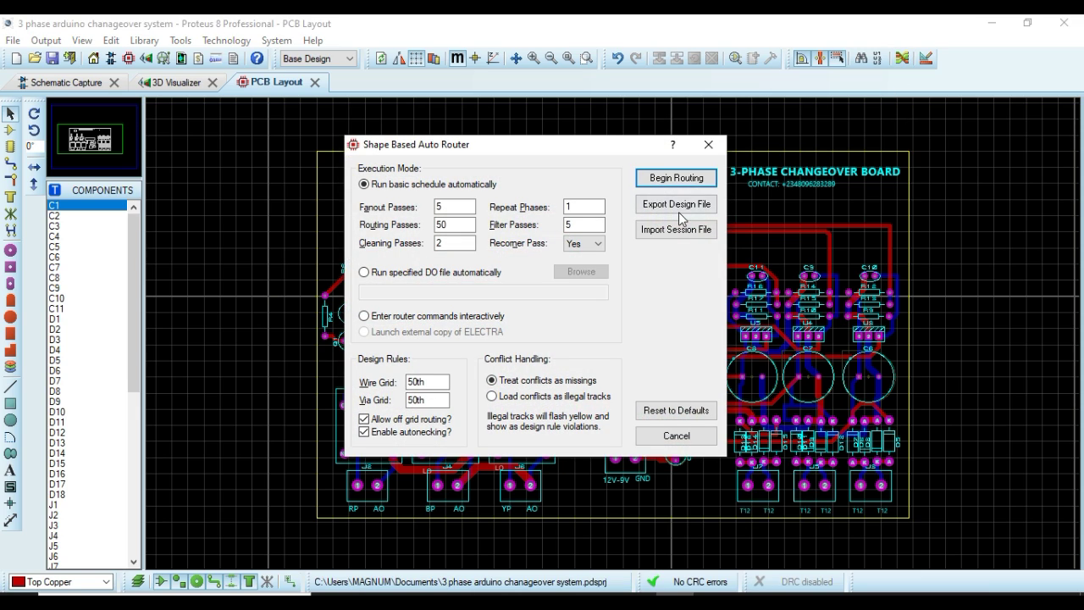
left_click(709, 145)
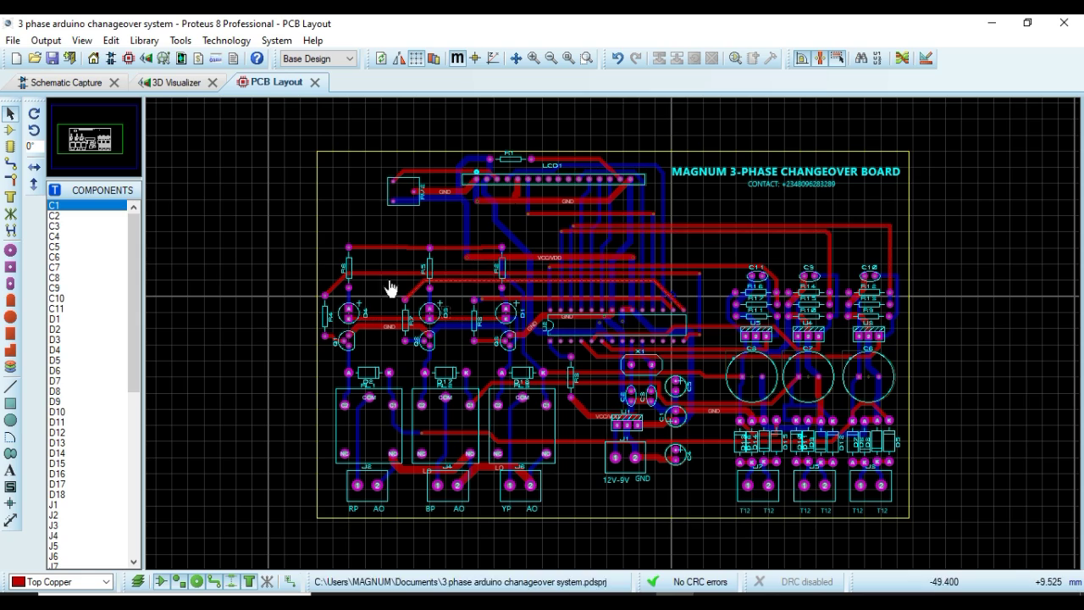
left_click(178, 82)
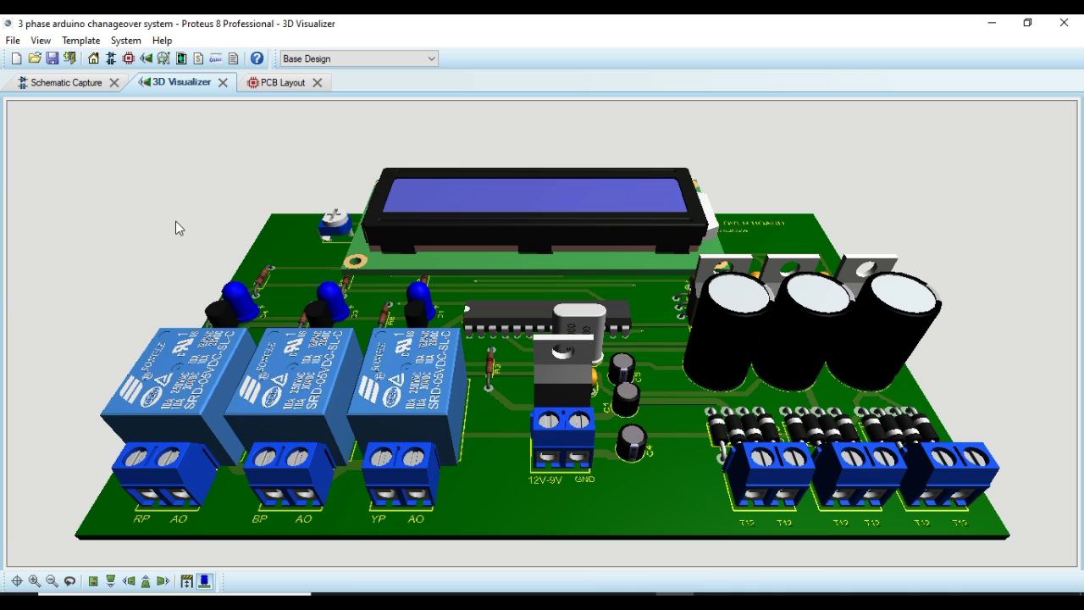
Step: Orbit the 3D board, then return to the schematic and zoom in on the ATMEGA328P (U2)
left_click(16, 581)
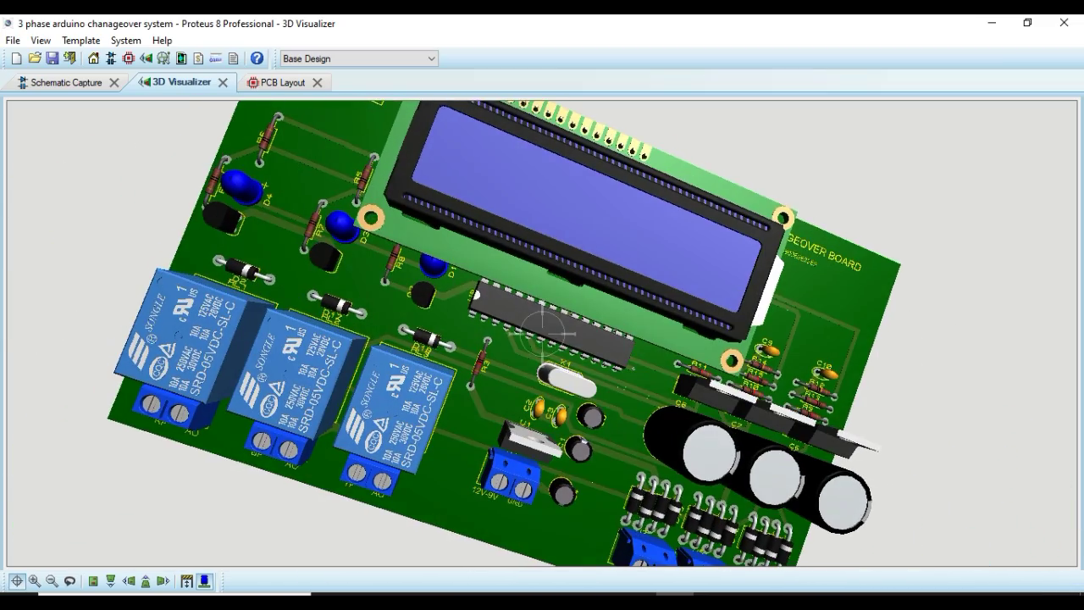
left_click(542, 330)
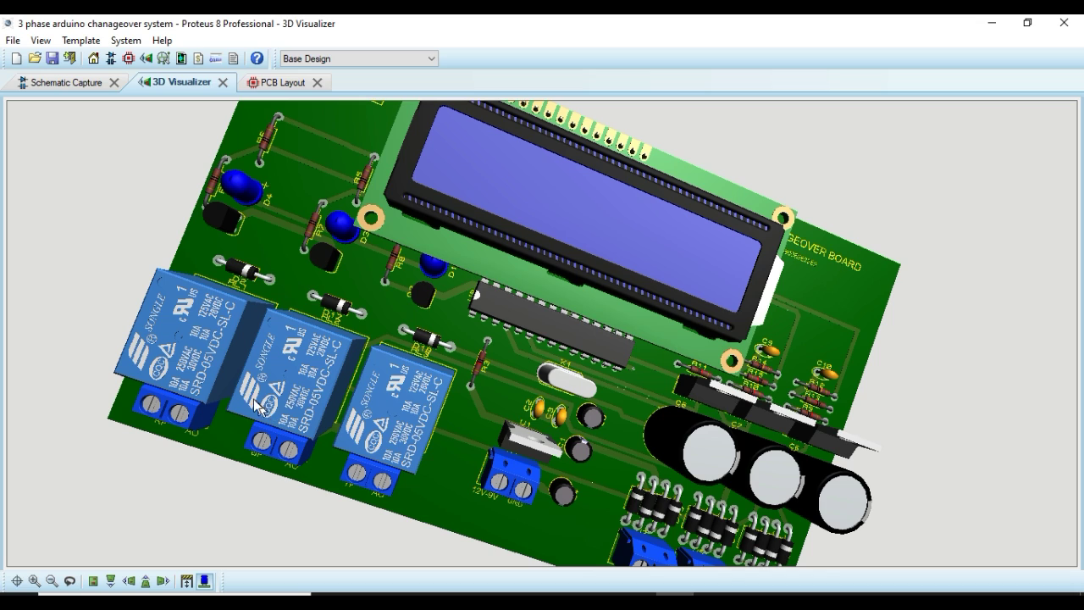
left_click(79, 85)
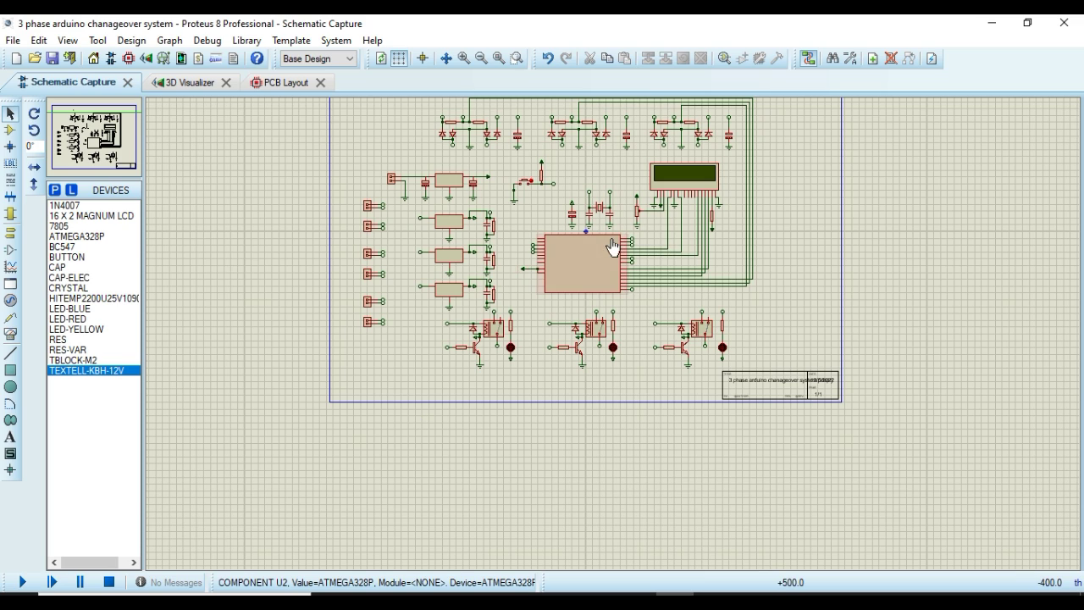
scroll(618, 242, "up", 2)
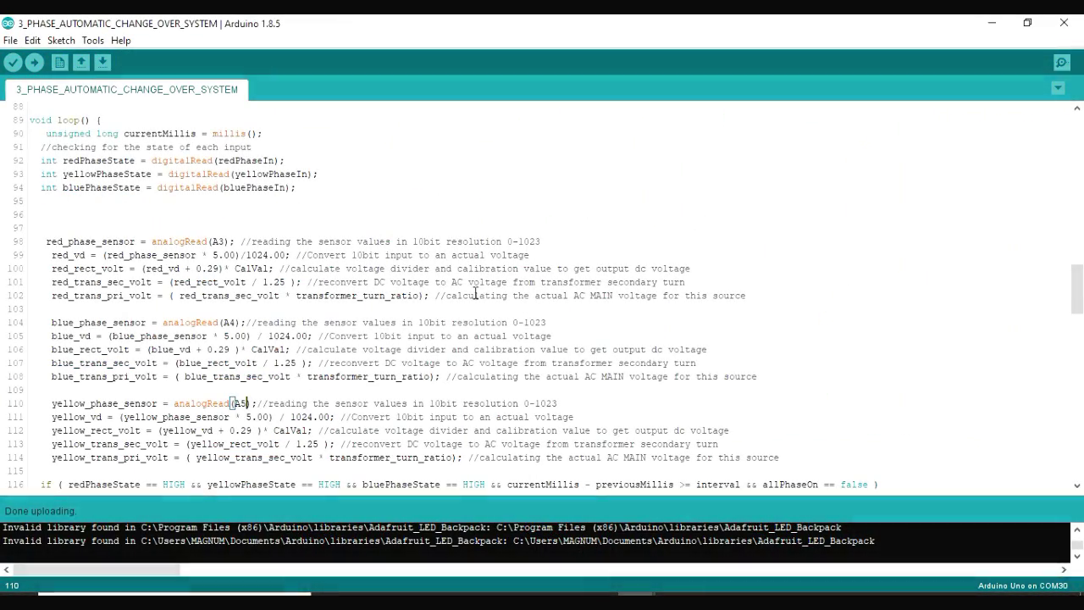
scroll(447, 322, "up", 20)
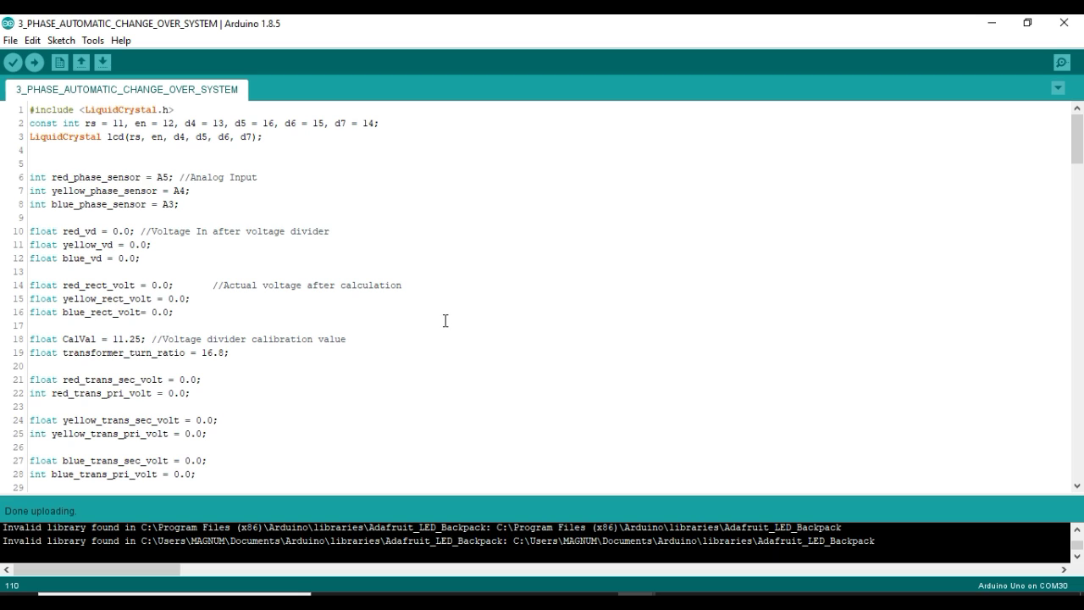
scroll(443, 319, "down", 20)
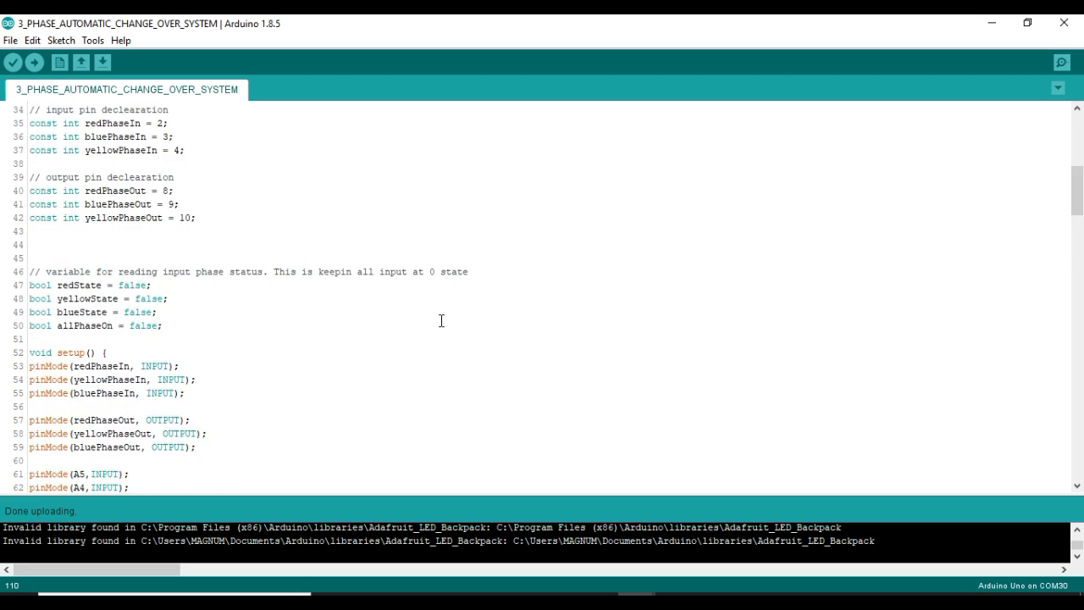
scroll(424, 328, "down", 20)
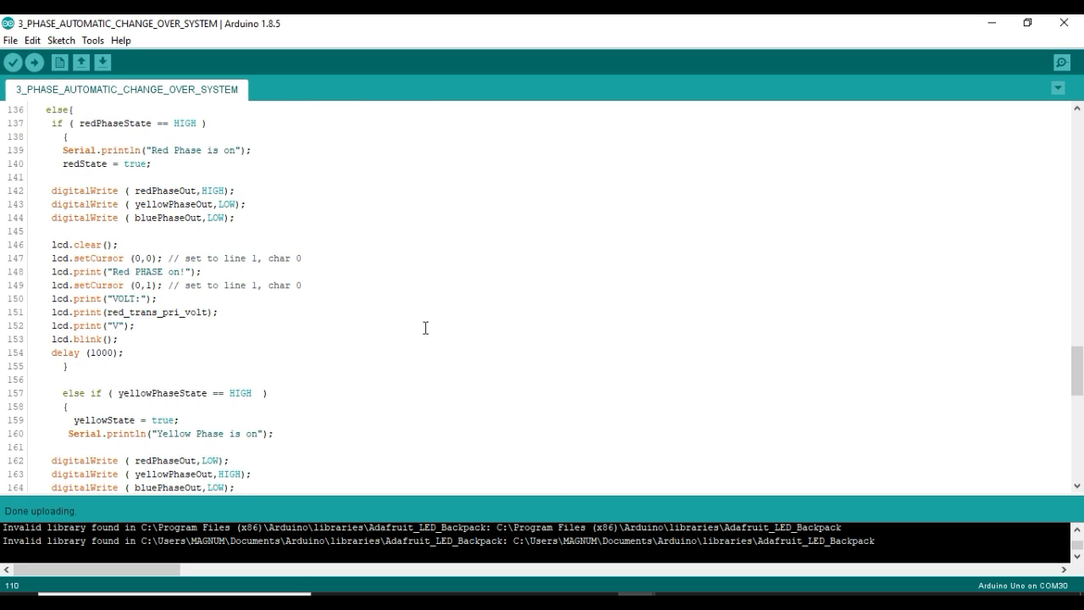
scroll(407, 344, "up", 20)
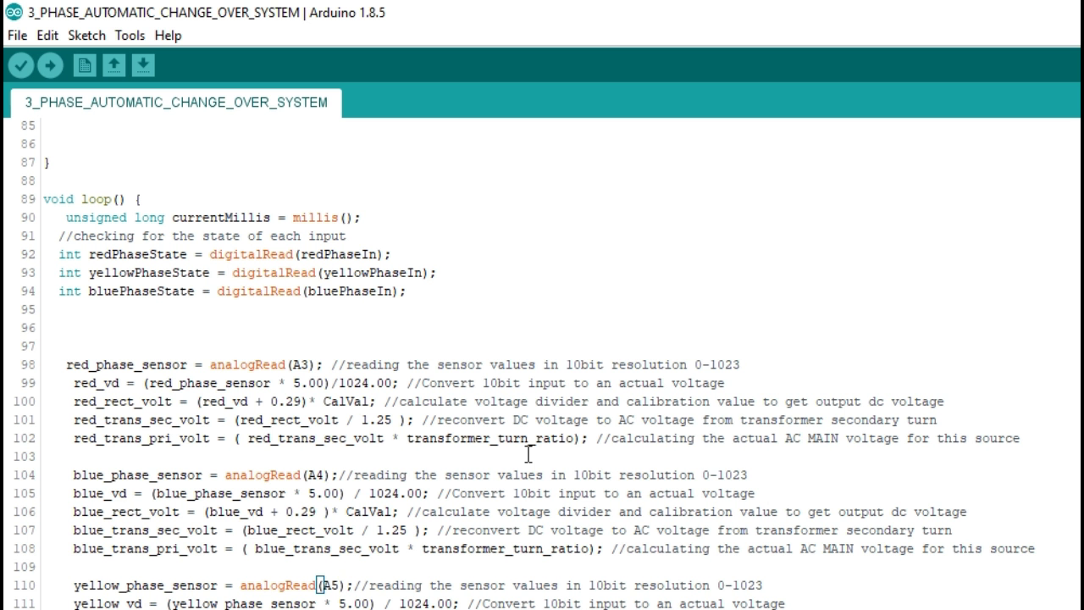
scroll(430, 479, "up", 7)
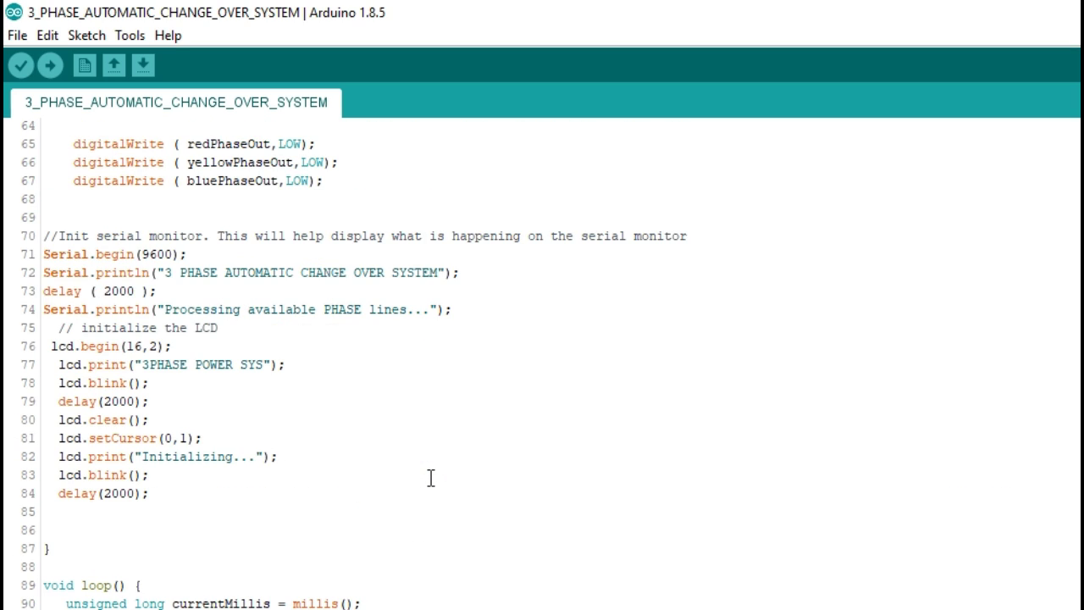
scroll(430, 478, "up", 20)
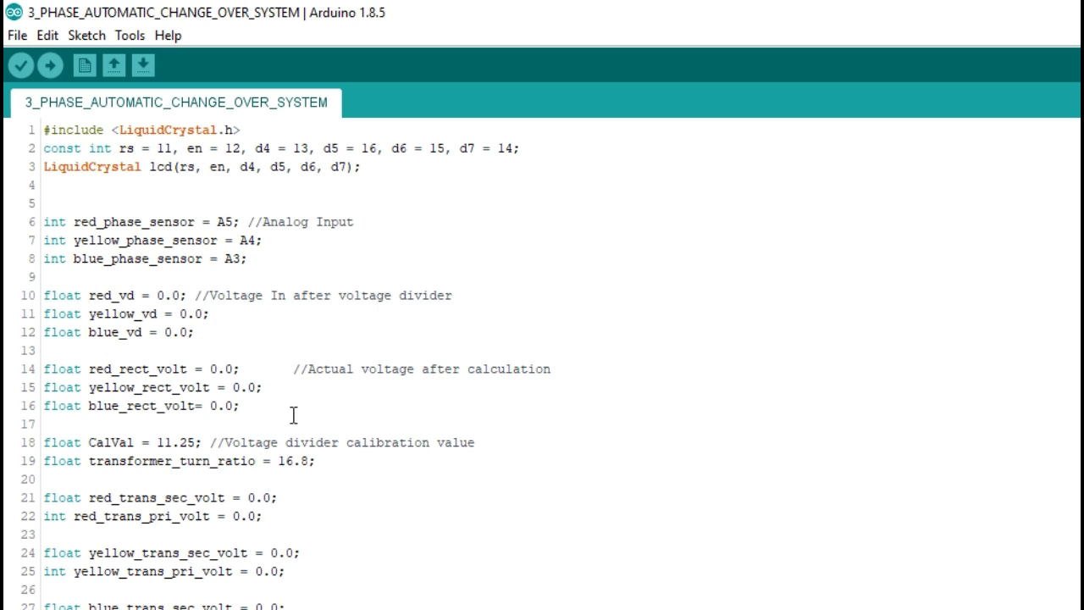
scroll(322, 491, "down", 6)
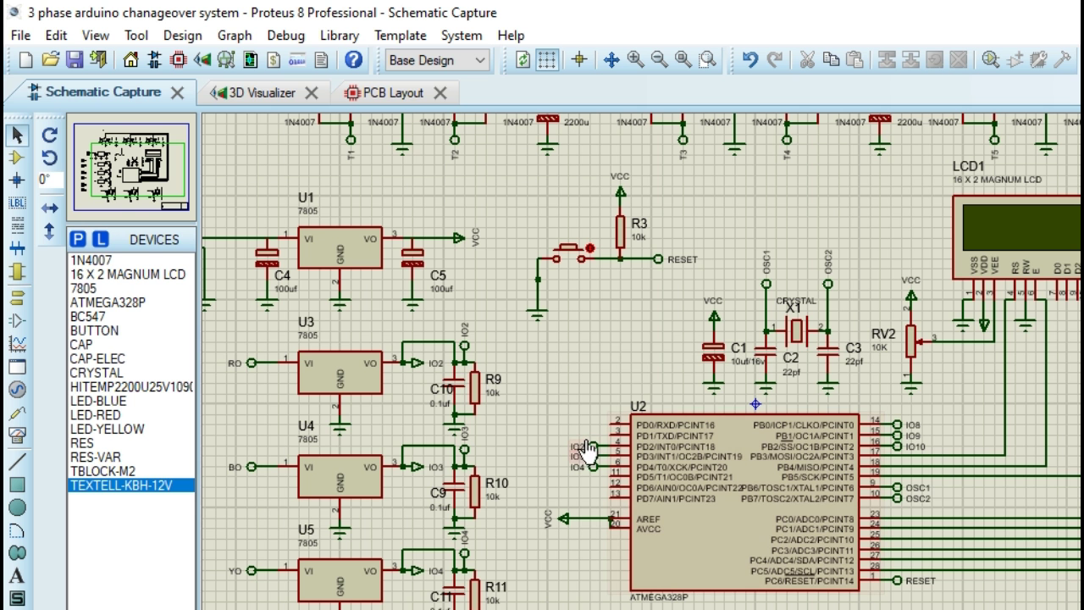
scroll(834, 440, "up", 3)
scroll(625, 507, "up", 2)
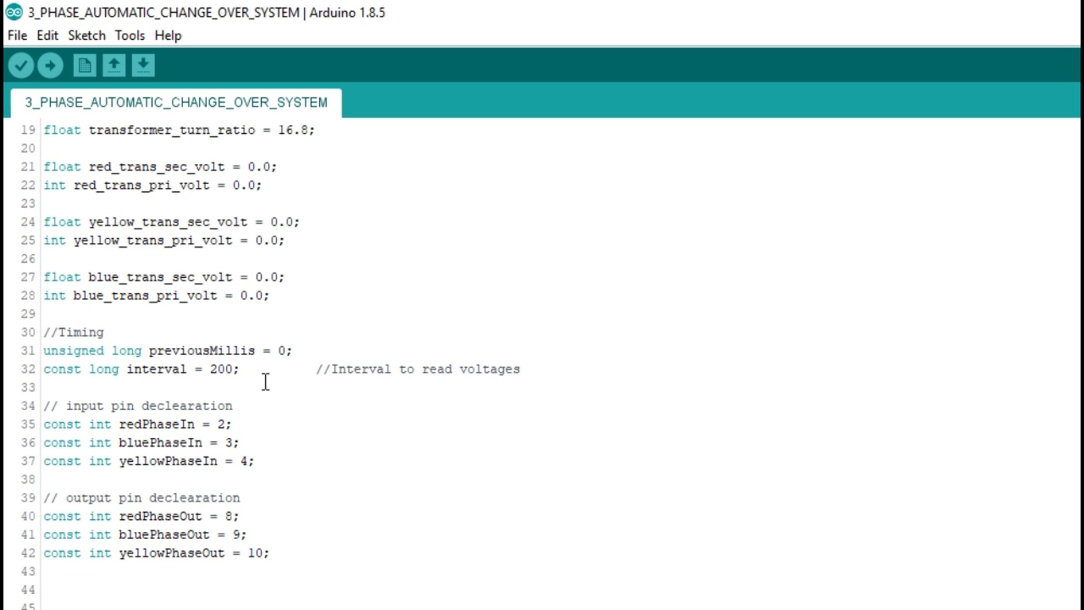
scroll(267, 381, "down", 3)
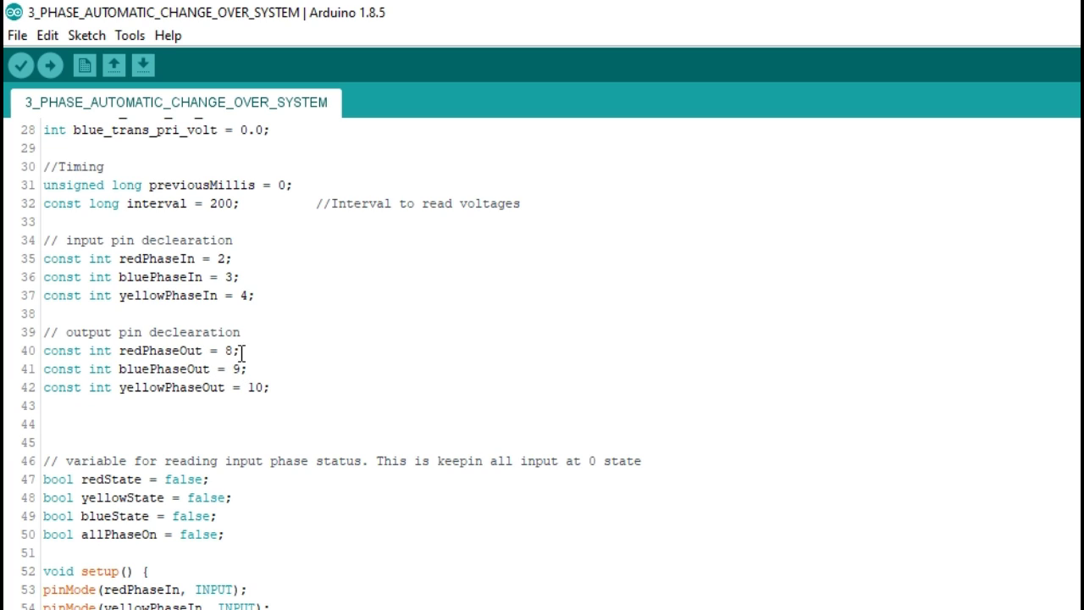
Step: Scroll through loop()'s voltage-reading and phase-switching code to the sketch's end and back up
scroll(254, 350, "down", 3)
scroll(256, 350, "down", 18)
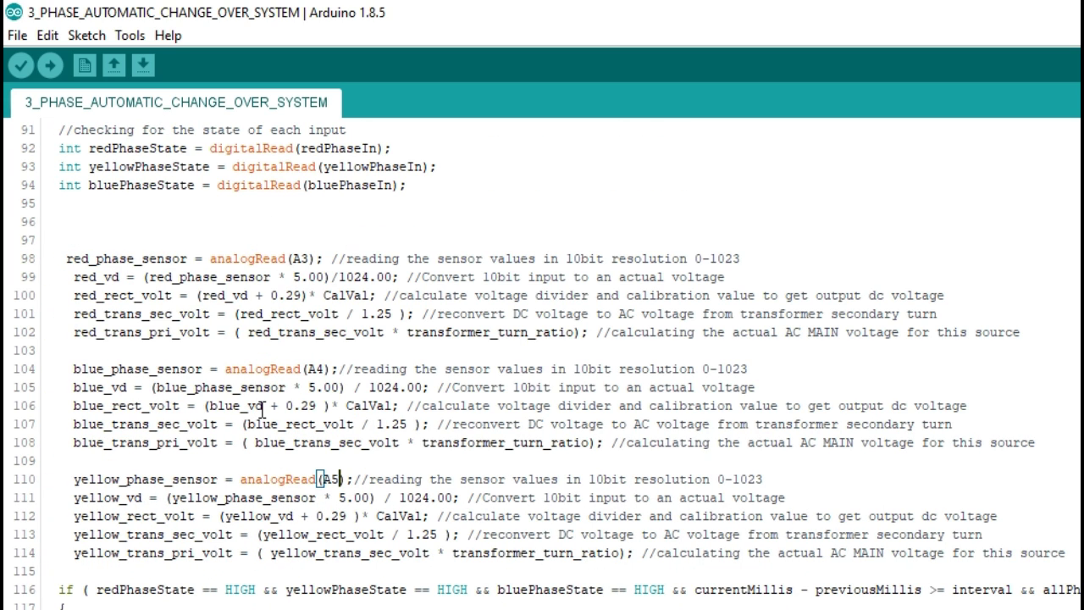
scroll(270, 411, "down", 3)
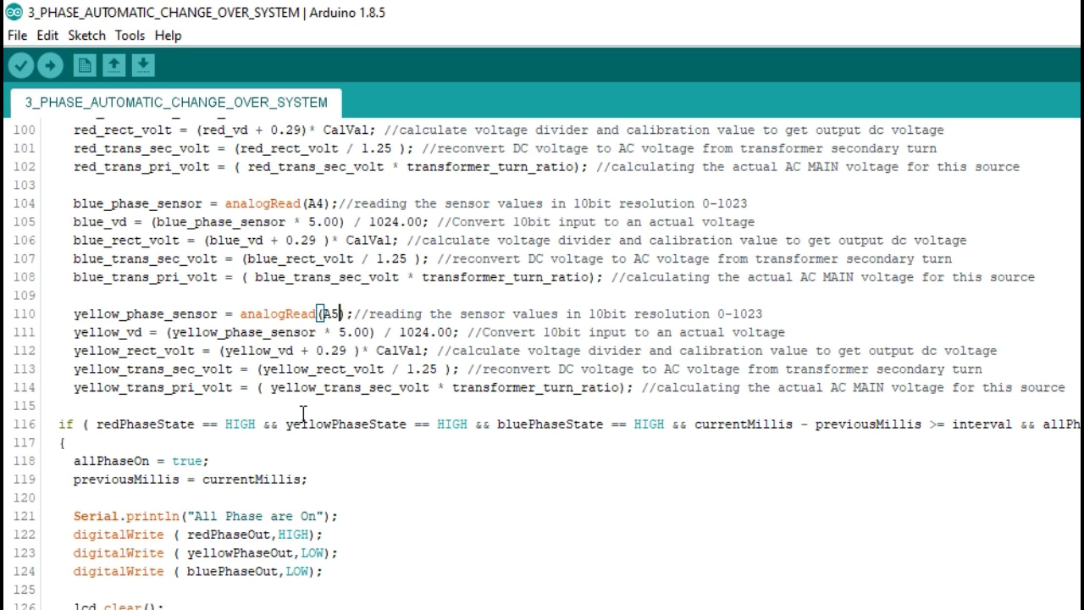
scroll(300, 404, "down", 12)
scroll(298, 407, "down", 16)
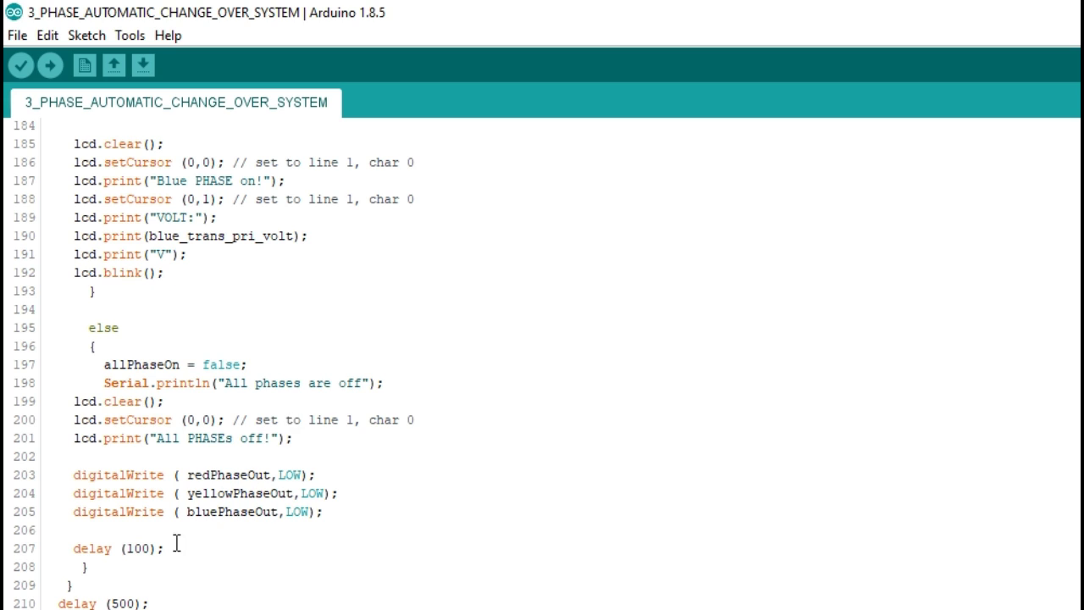
scroll(309, 438, "up", 15)
scroll(315, 438, "up", 18)
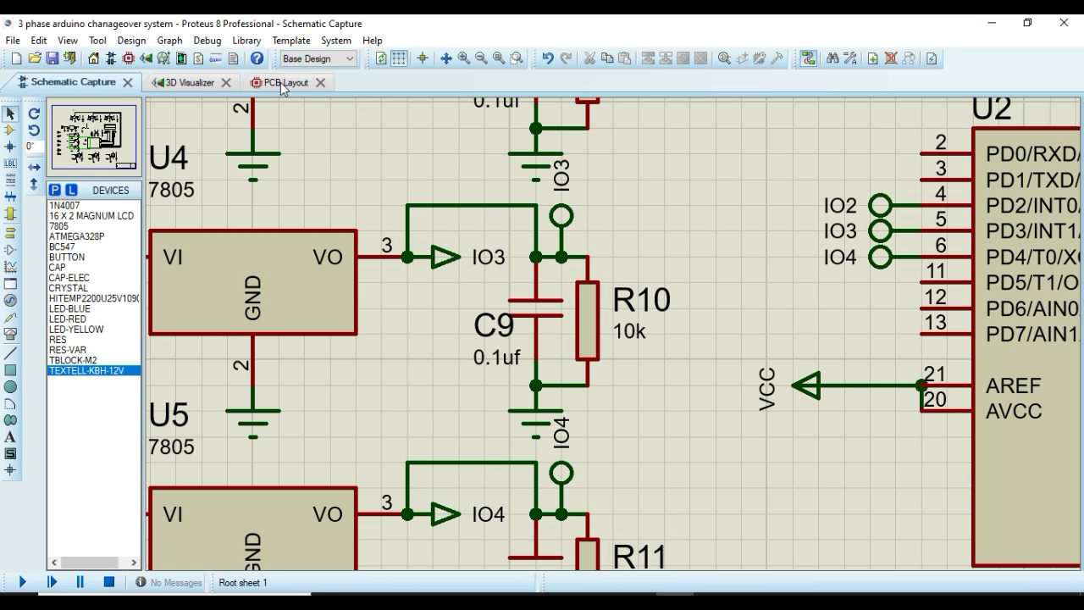
Step: From the PCB layout, start Gerber/Excellon output, run the pre-production check and close its report
left_click(281, 82)
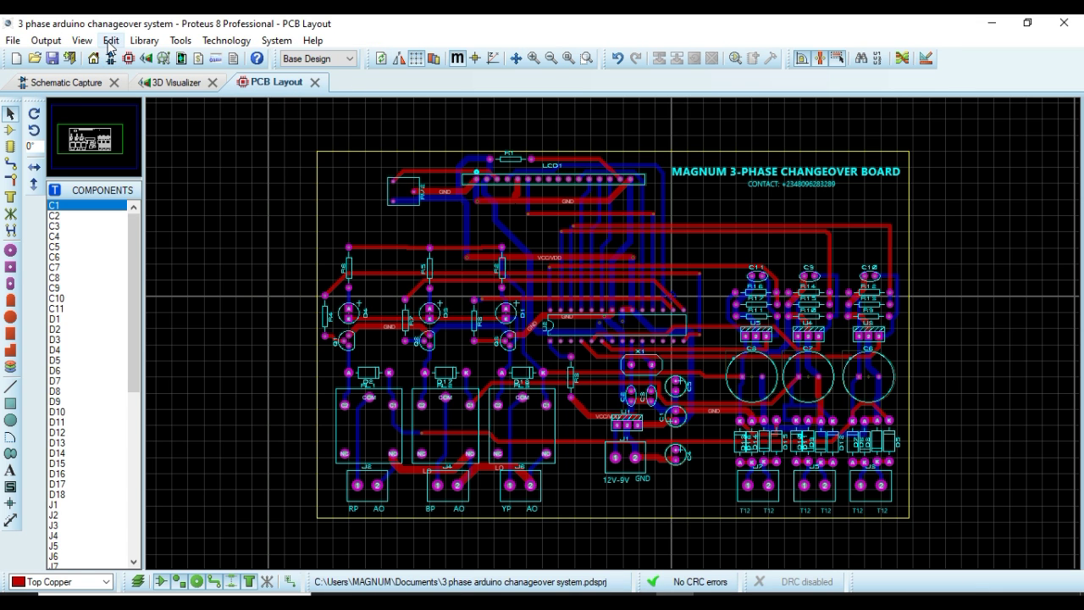
left_click(45, 40)
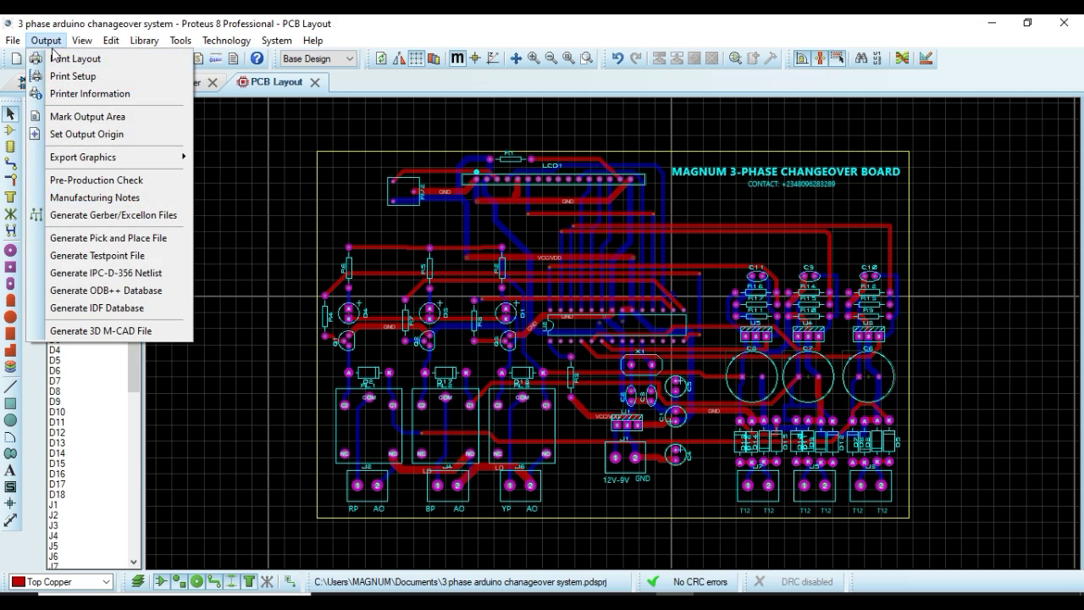
left_click(120, 216)
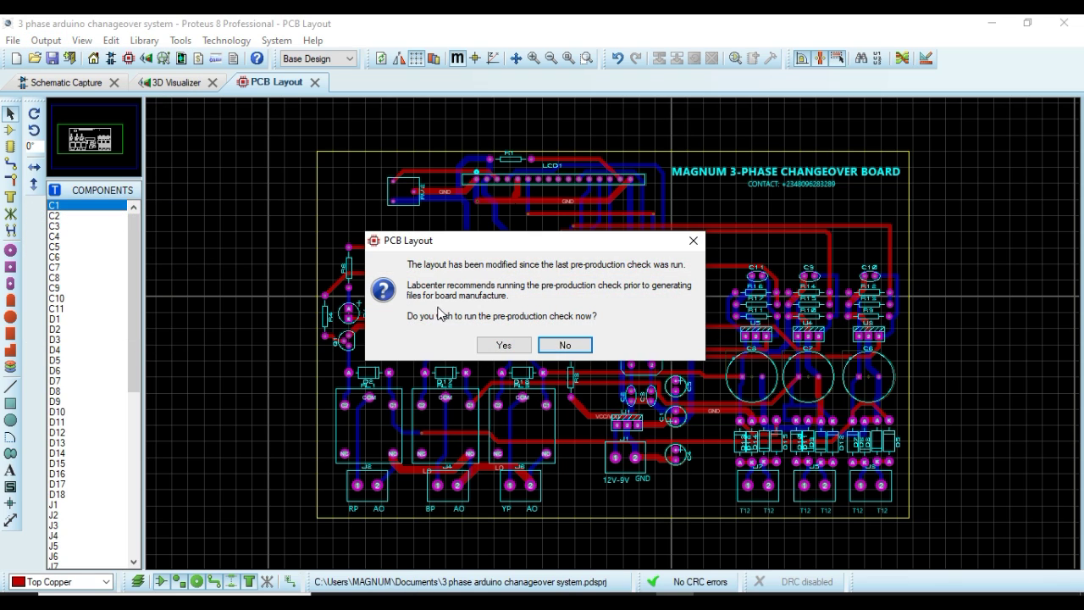
left_click(514, 350)
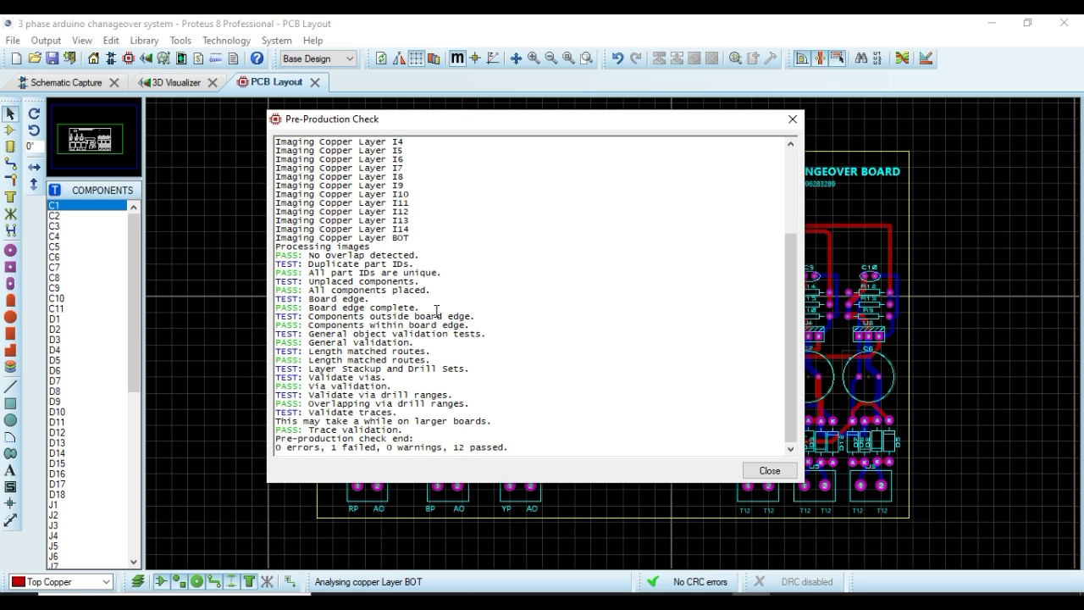
scroll(432, 310, "up", 5)
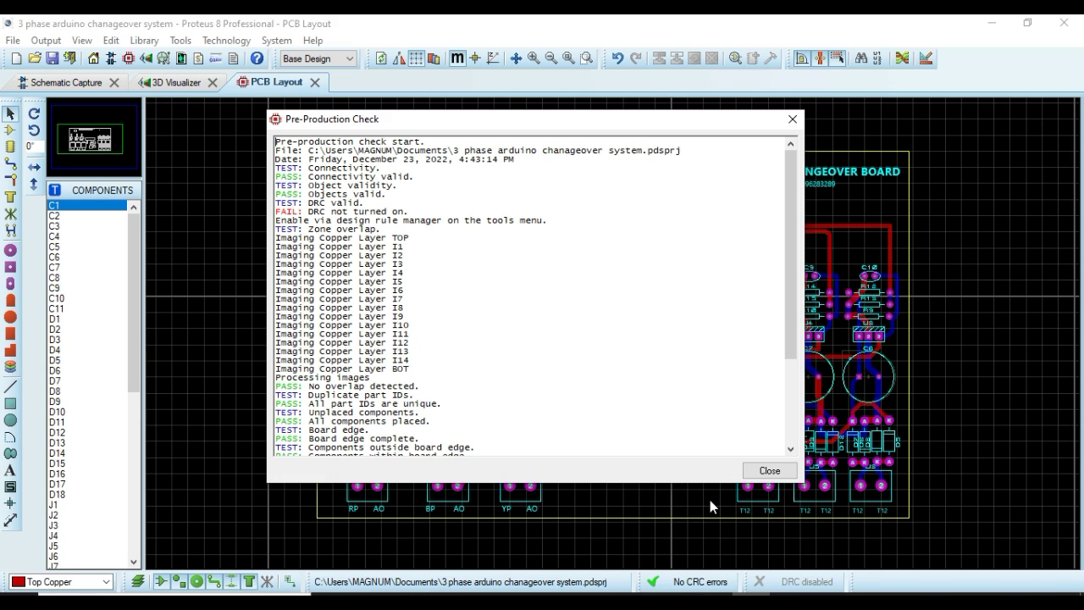
left_click(769, 471)
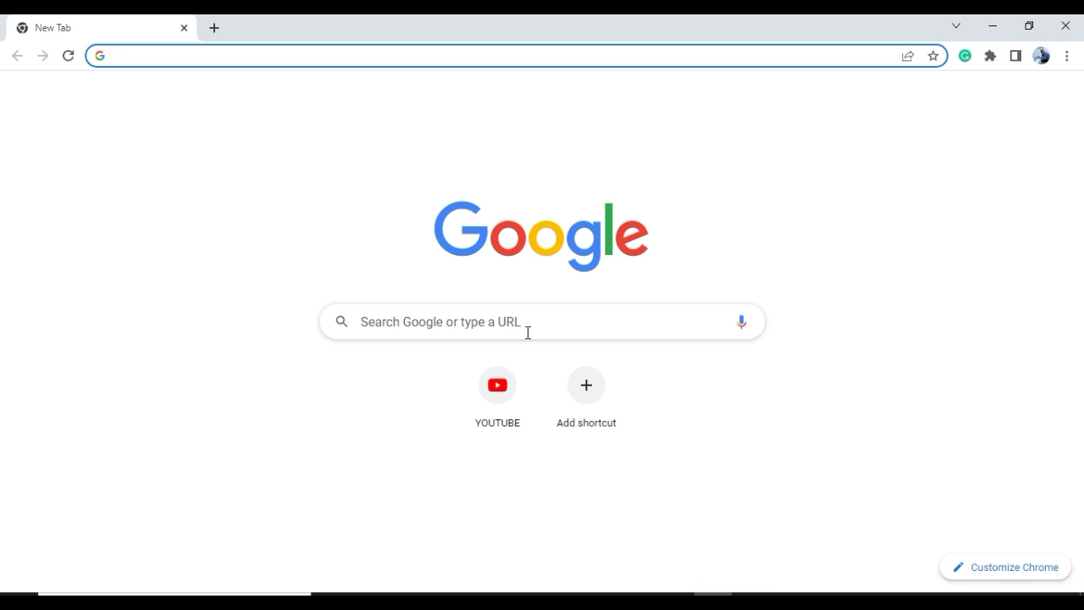
Step: Search Google for jlcpcb via the suggestion and scroll through the results
left_click(526, 332)
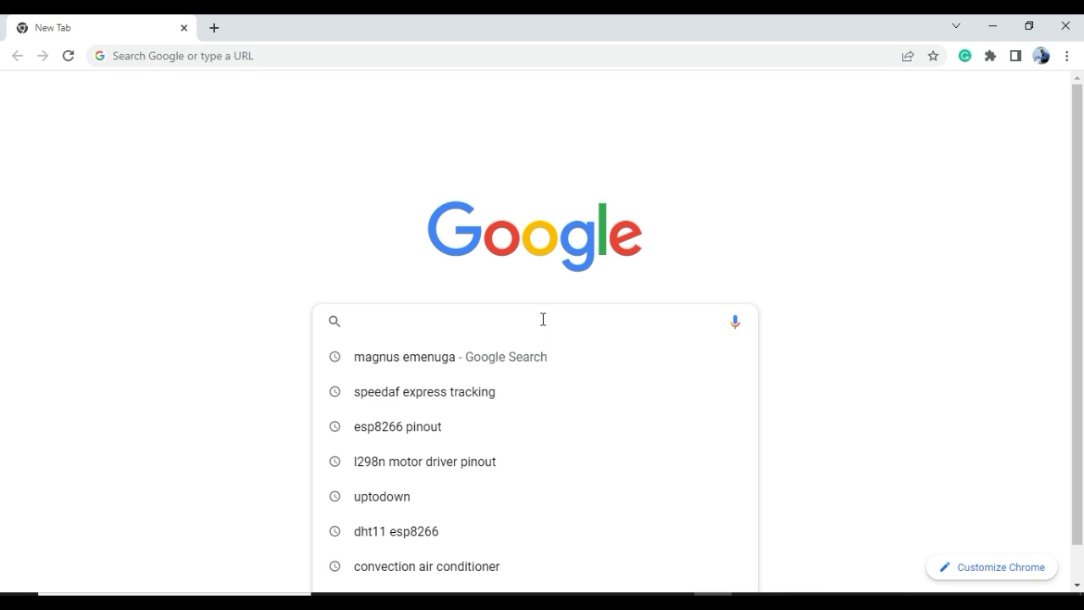
type("J")
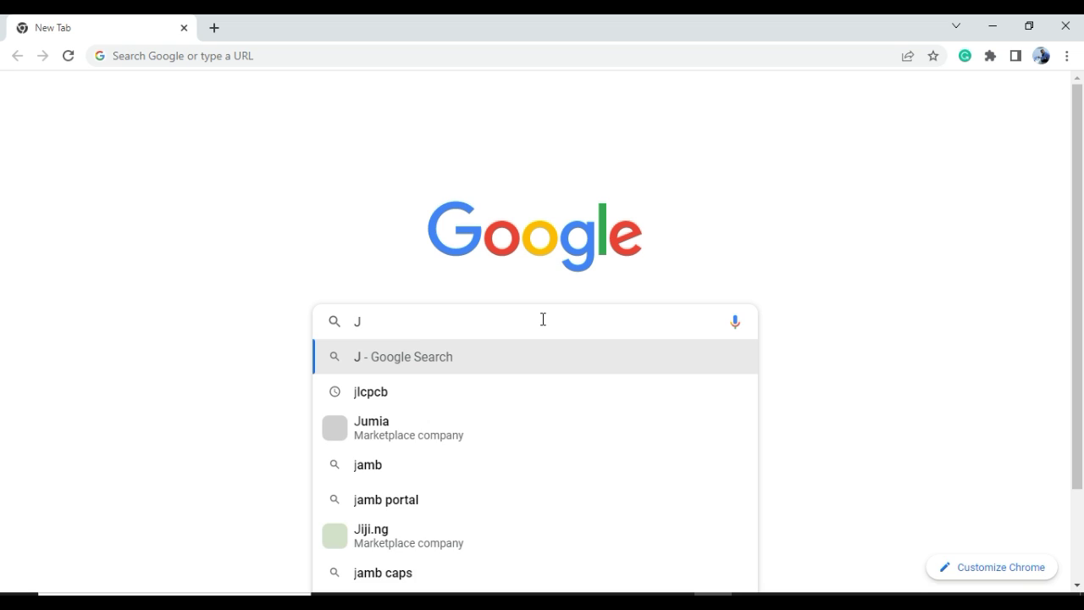
type("L")
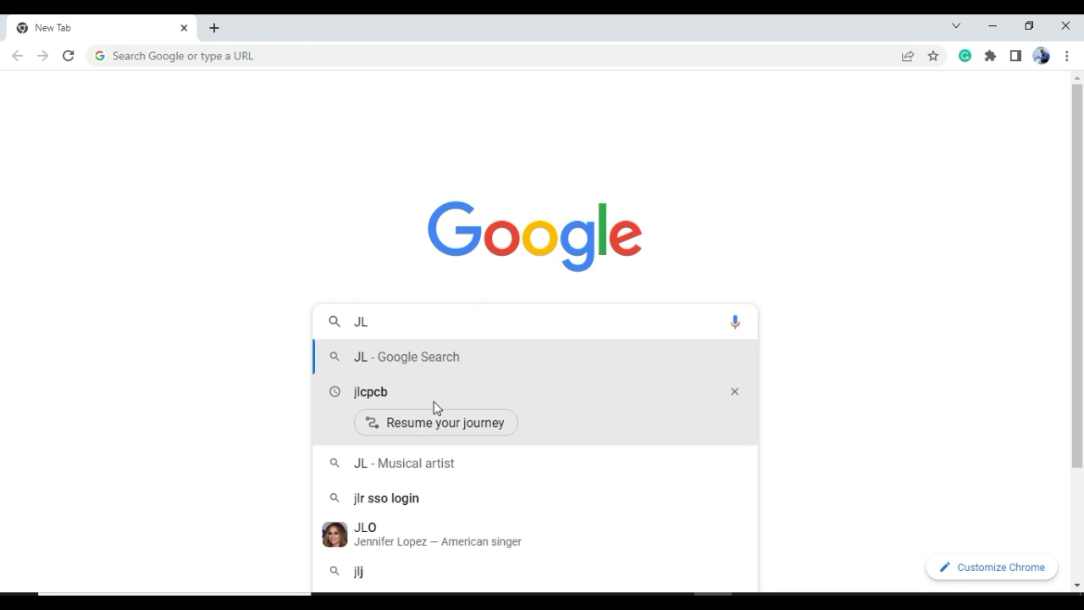
left_click(433, 401)
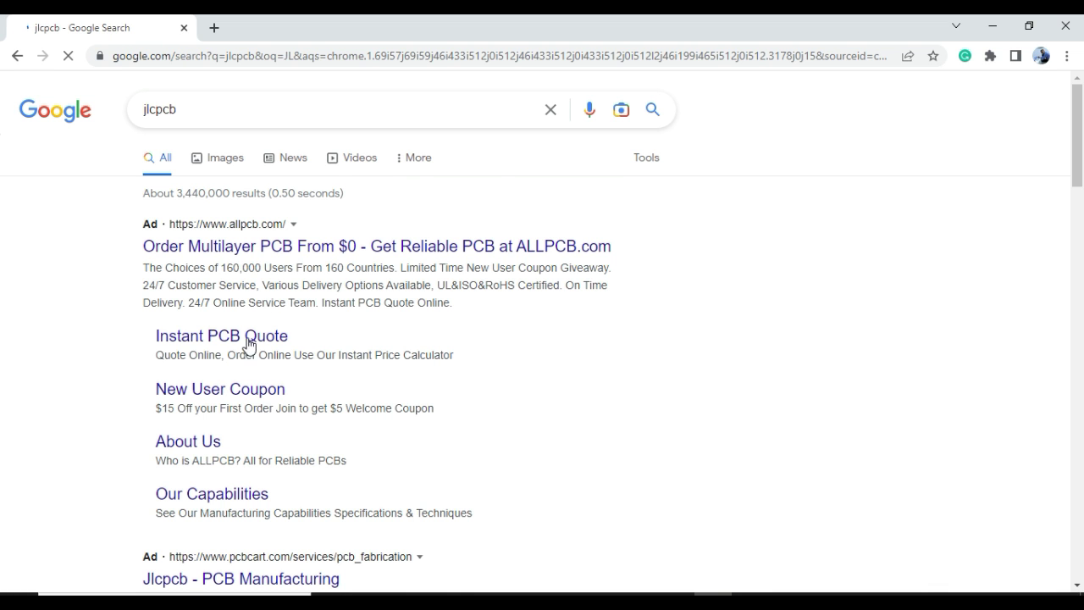
scroll(254, 349, "down", 3)
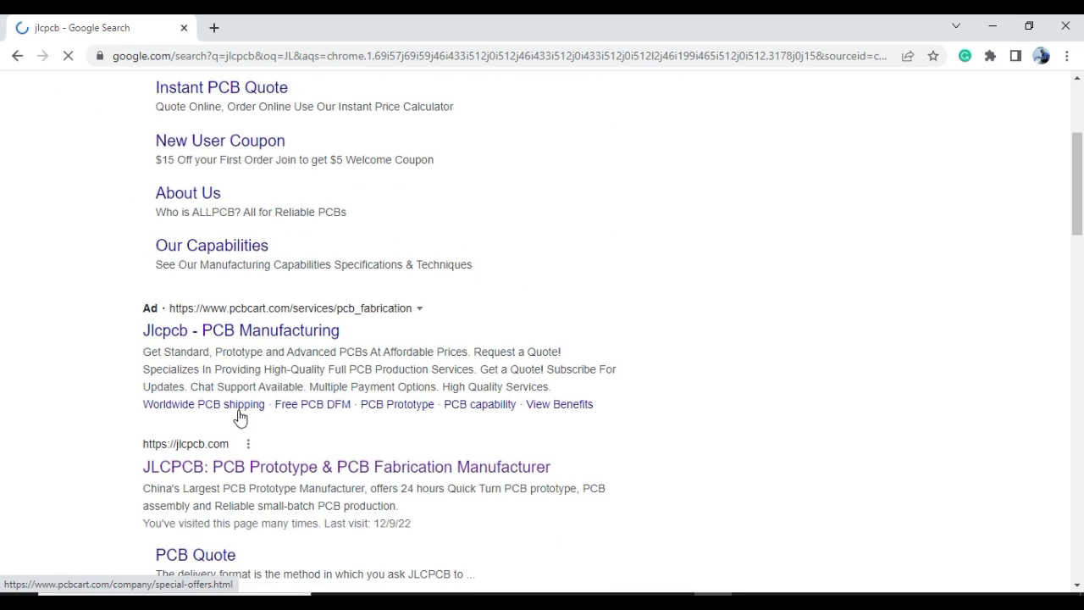
scroll(240, 417, "down", 2)
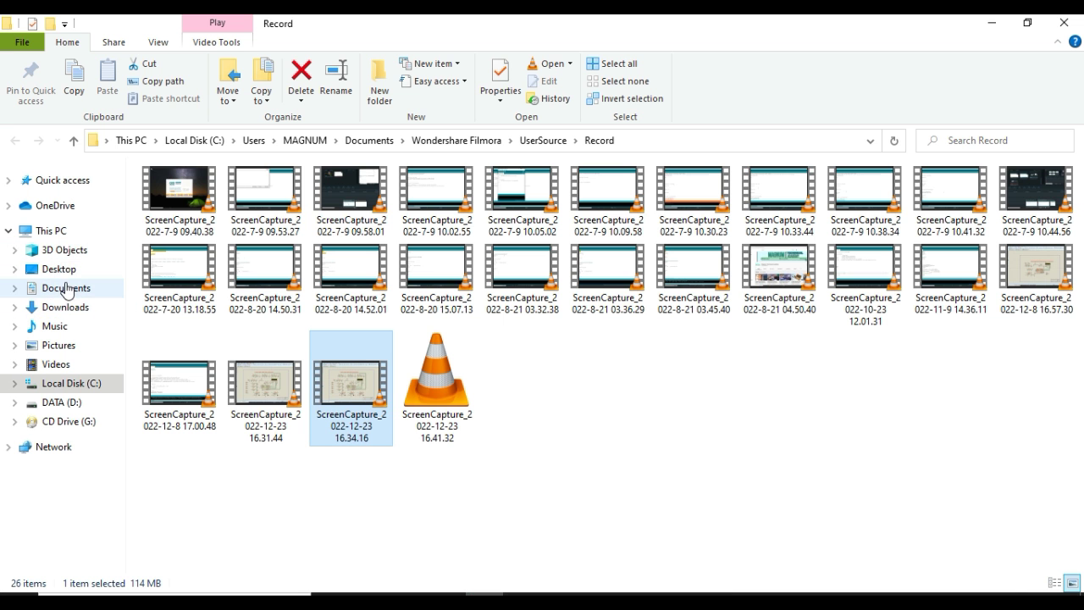
Step: Select the '3 phase arduino chanageover system - CADCAM' zip in Documents, then switch back to JLCPCB in Chrome
left_click(66, 289)
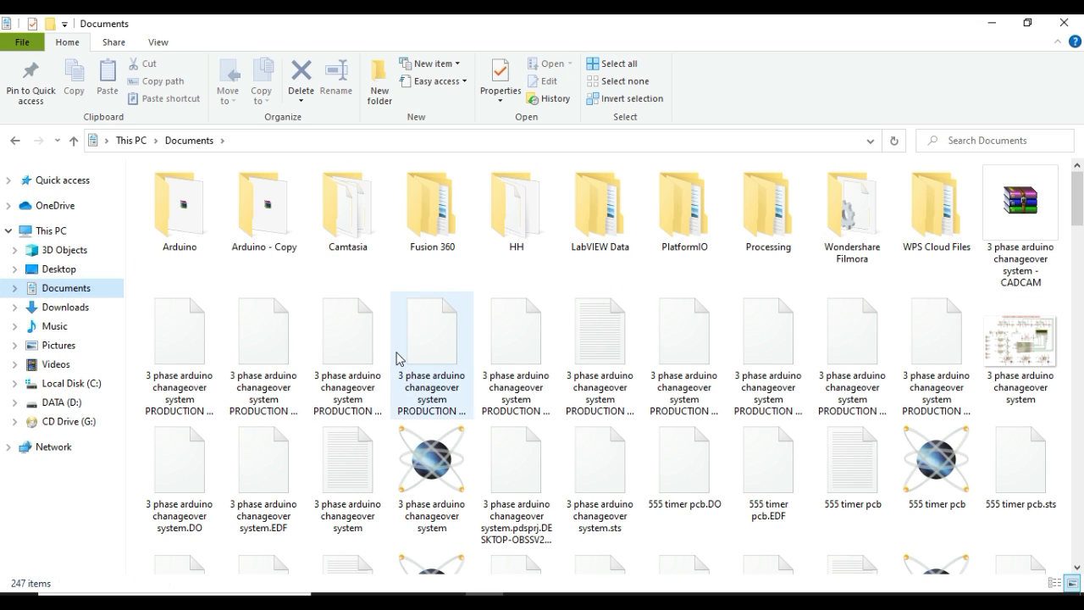
left_click(1024, 244)
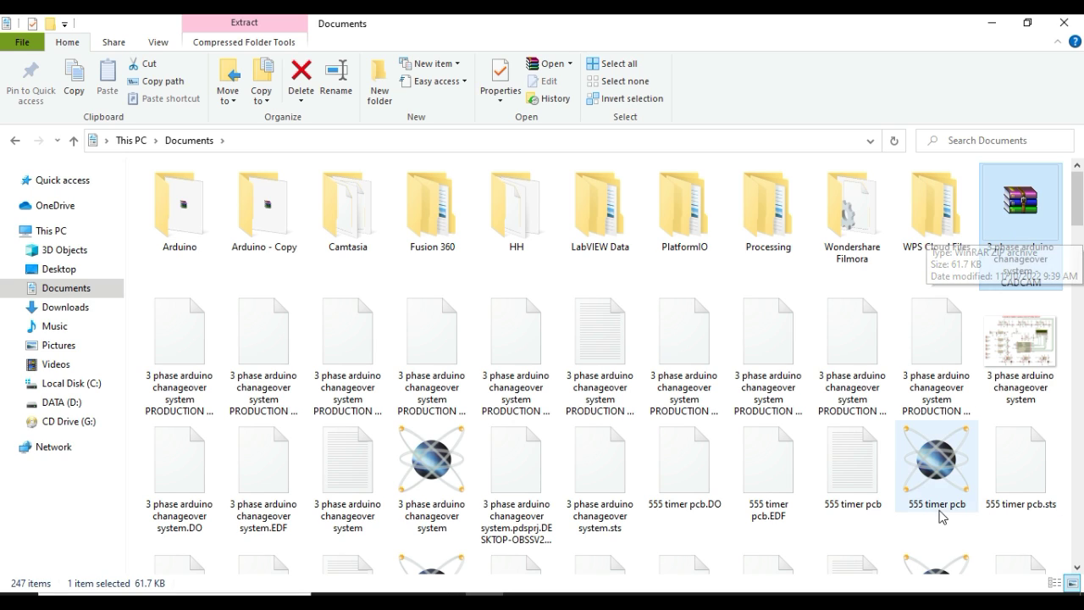
mouse_move(728, 584)
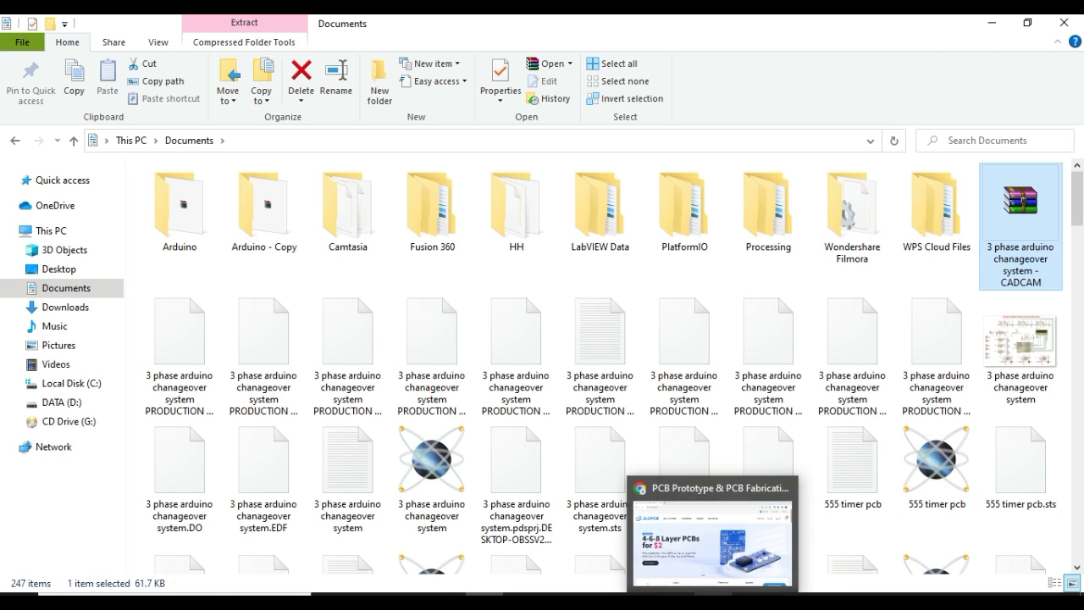
left_click(729, 537)
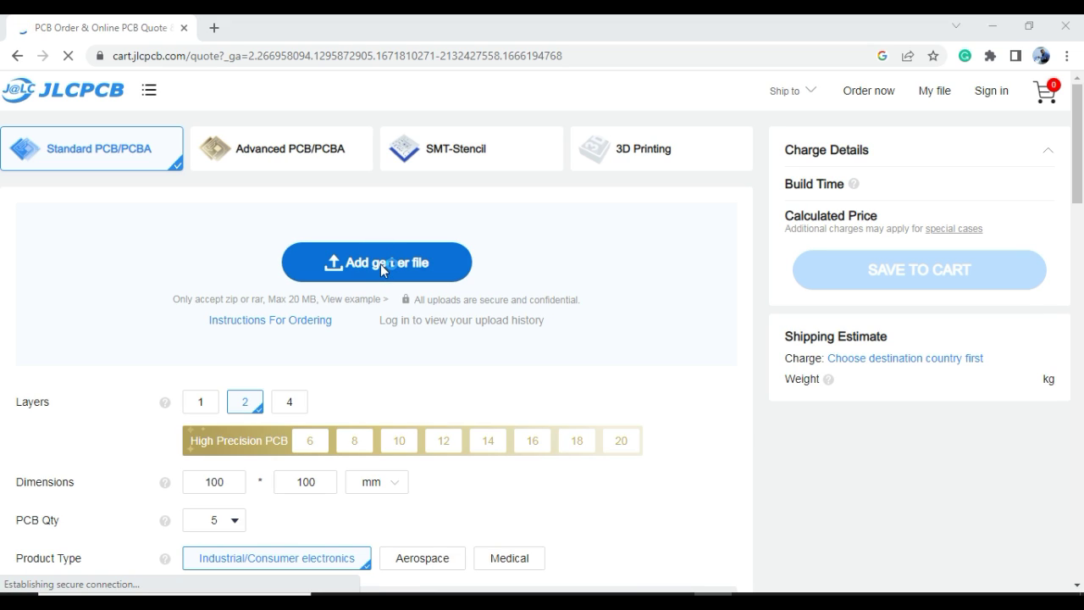
Step: Upload the CADCAM Gerber zip from Documents to the JLCPCB quote page
left_click(381, 266)
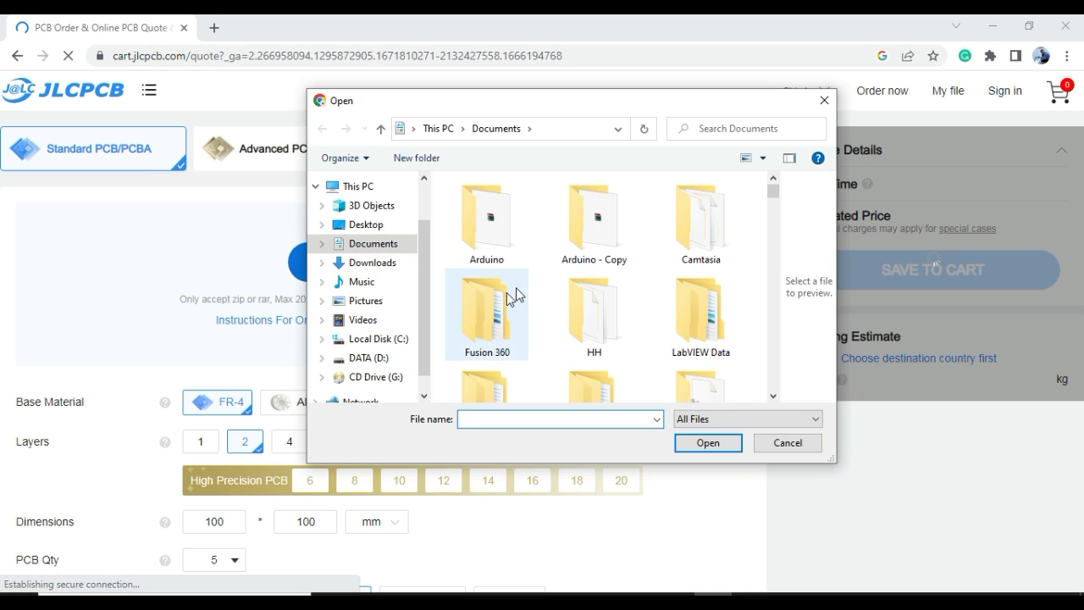
scroll(519, 283, "down", 5)
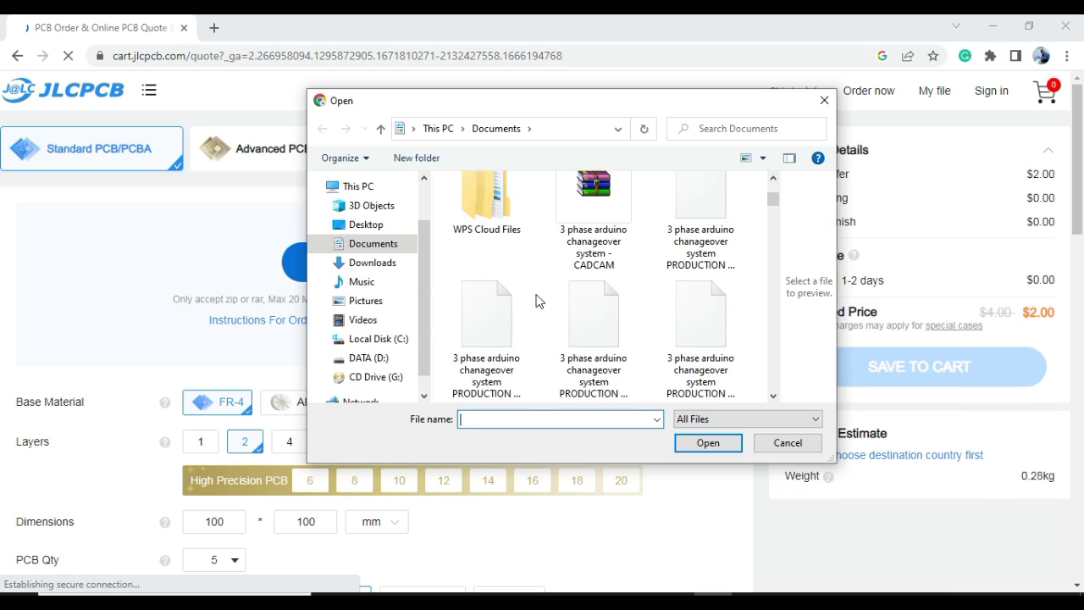
left_click(596, 208)
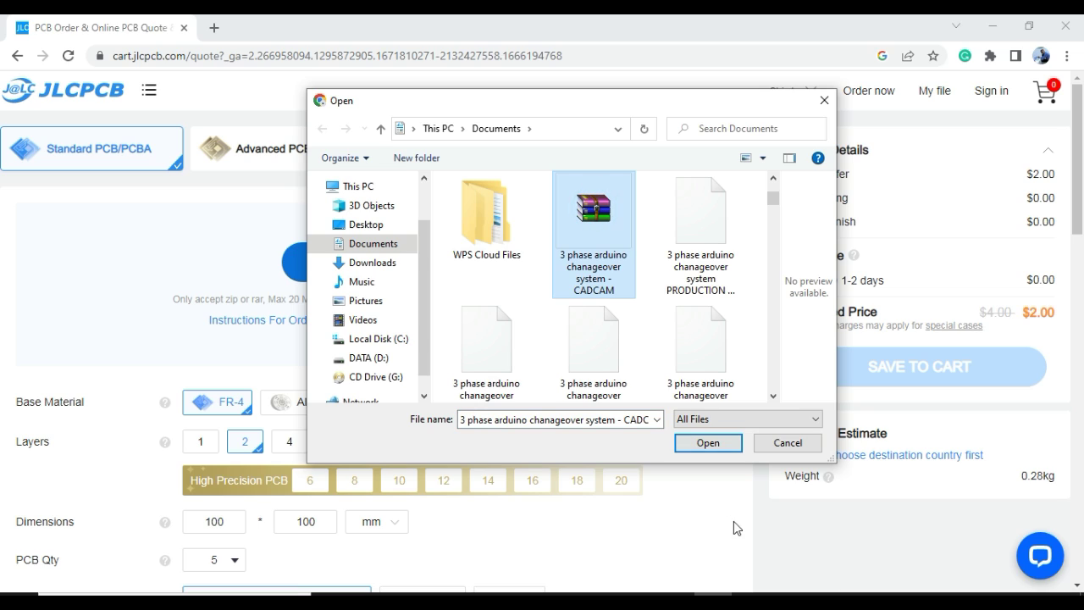
left_click(712, 443)
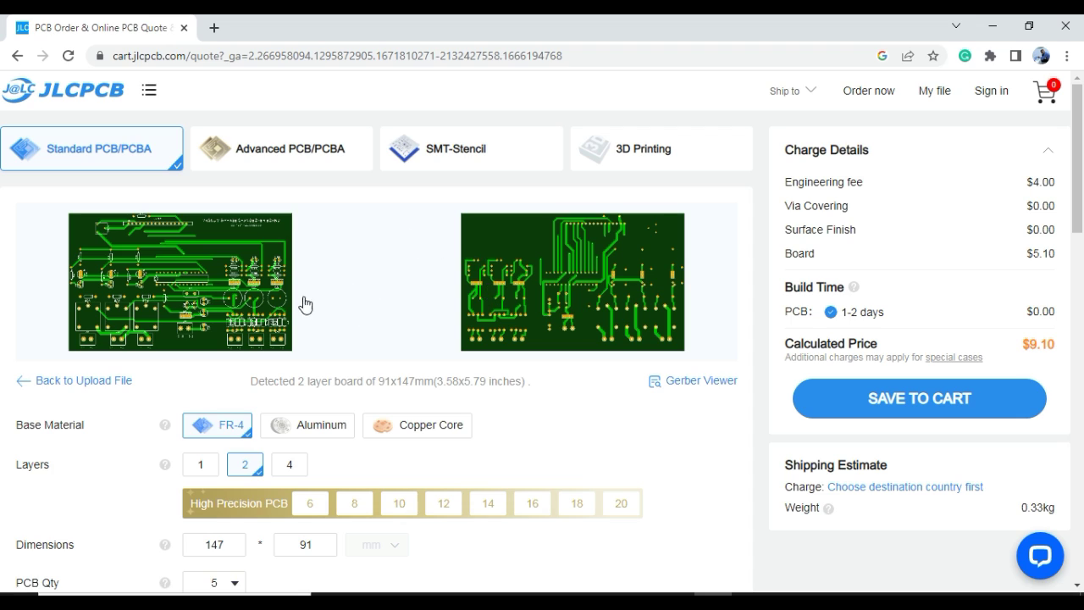
scroll(299, 288, "down", 1)
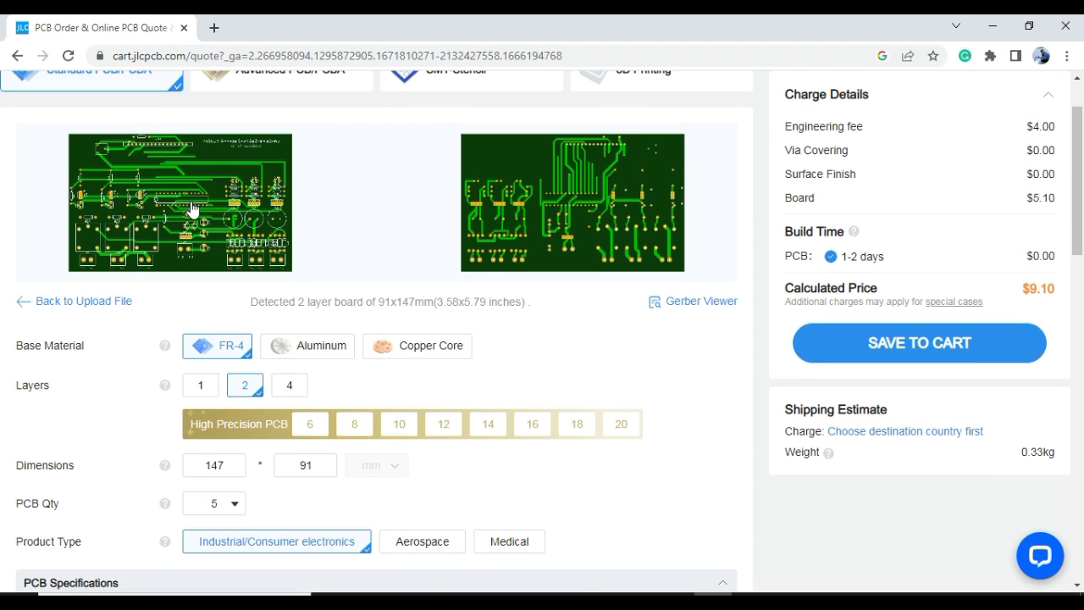
scroll(444, 288, "down", 5)
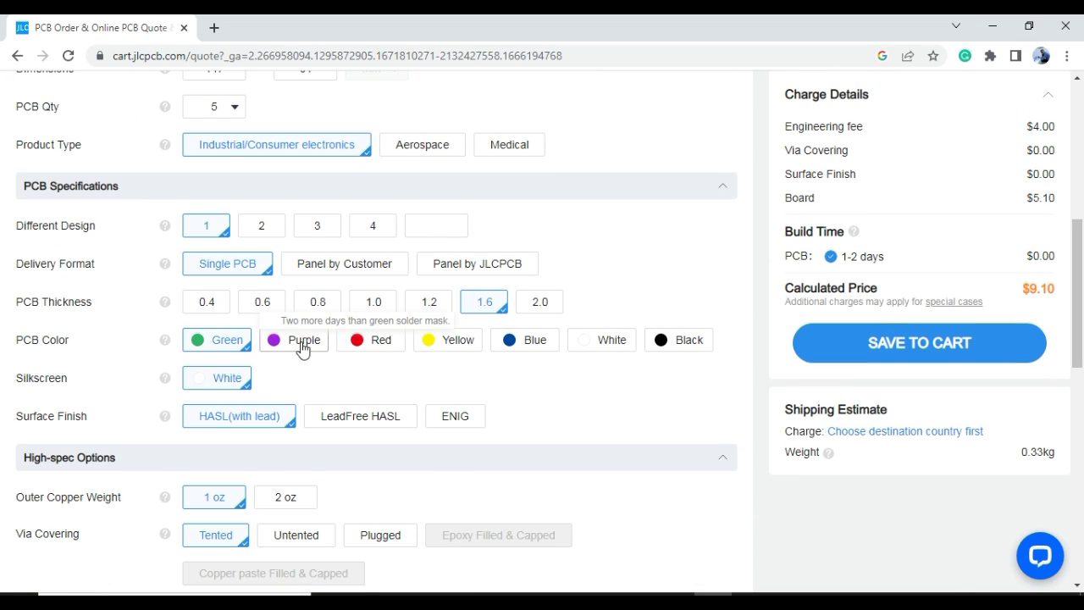
left_click(301, 345)
scroll(292, 339, "up", 5)
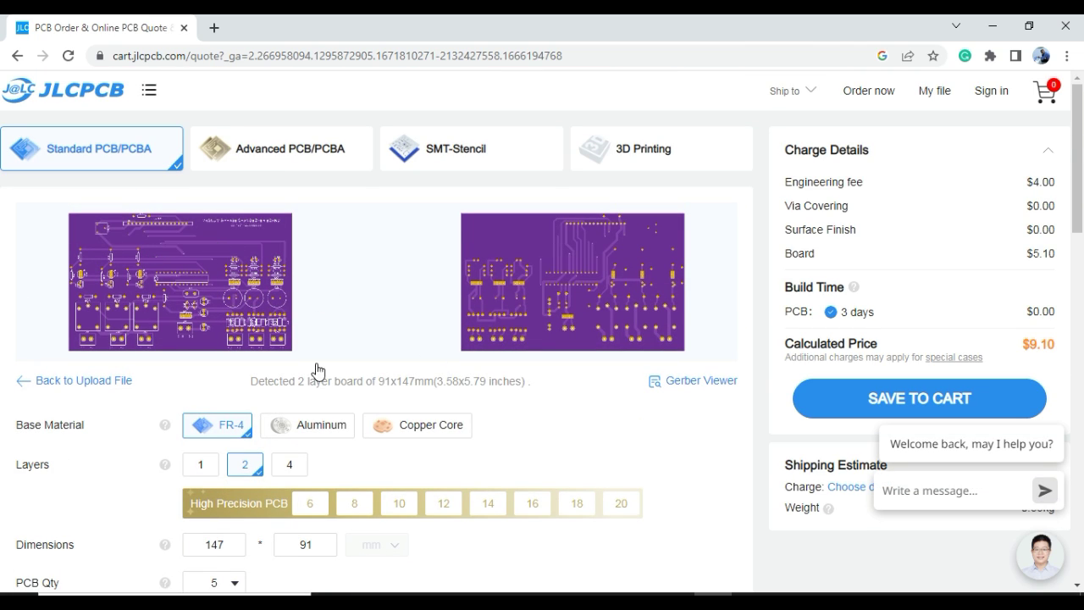
scroll(387, 411, "down", 8)
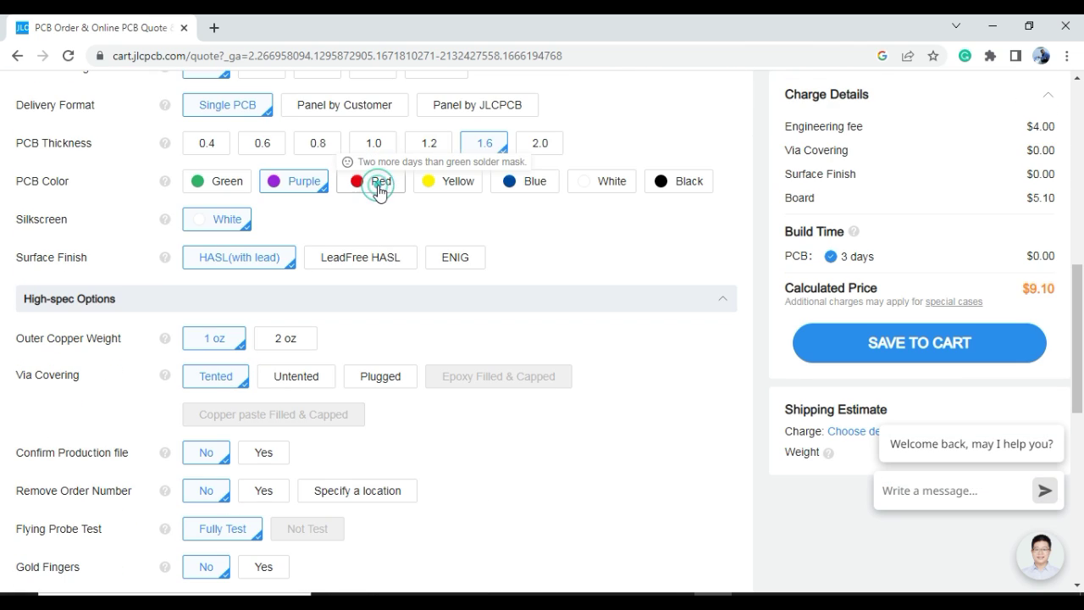
scroll(376, 193, "up", 5)
scroll(376, 193, "up", 3)
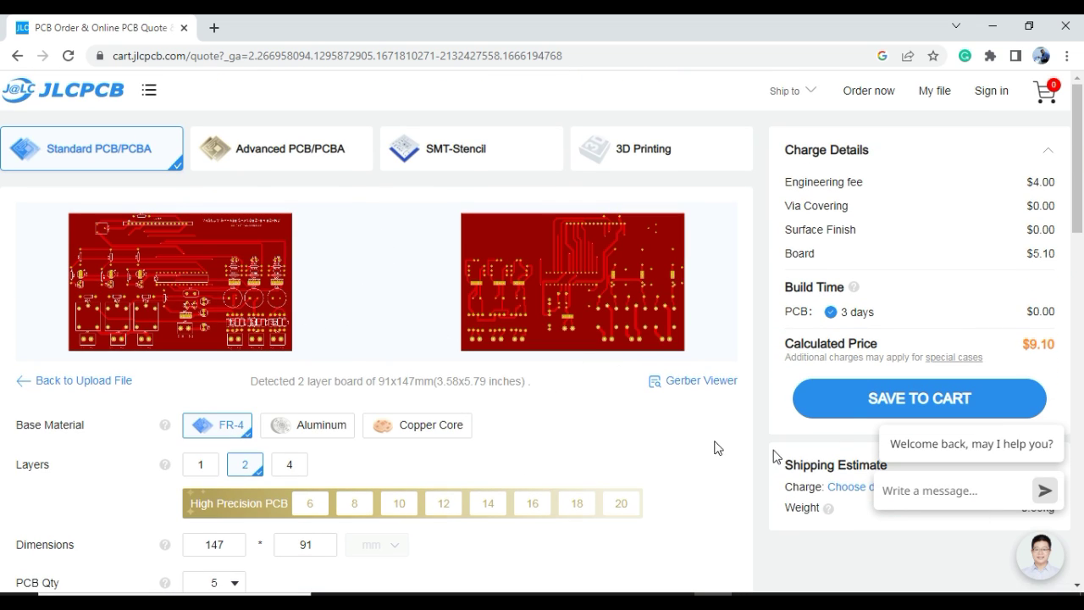
left_click(880, 401)
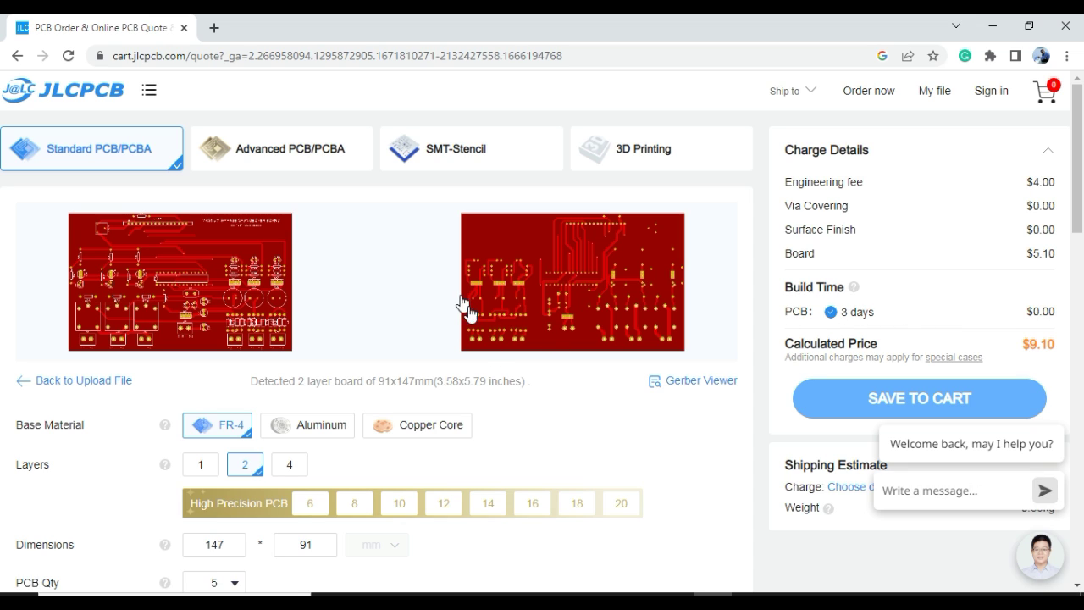
scroll(243, 366, "down", 6)
left_click(246, 347)
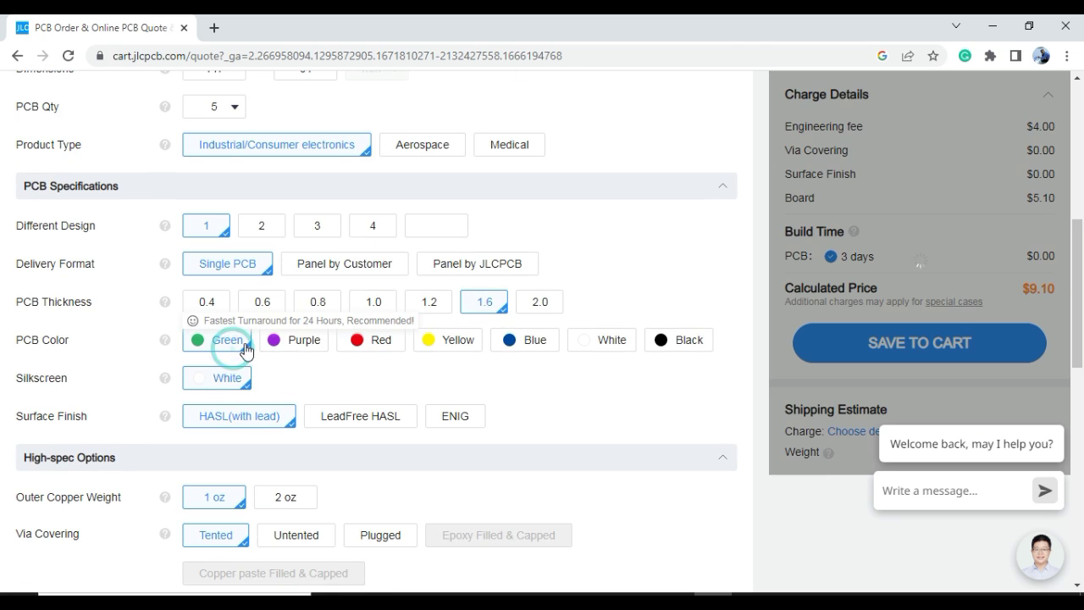
scroll(254, 334, "up", 6)
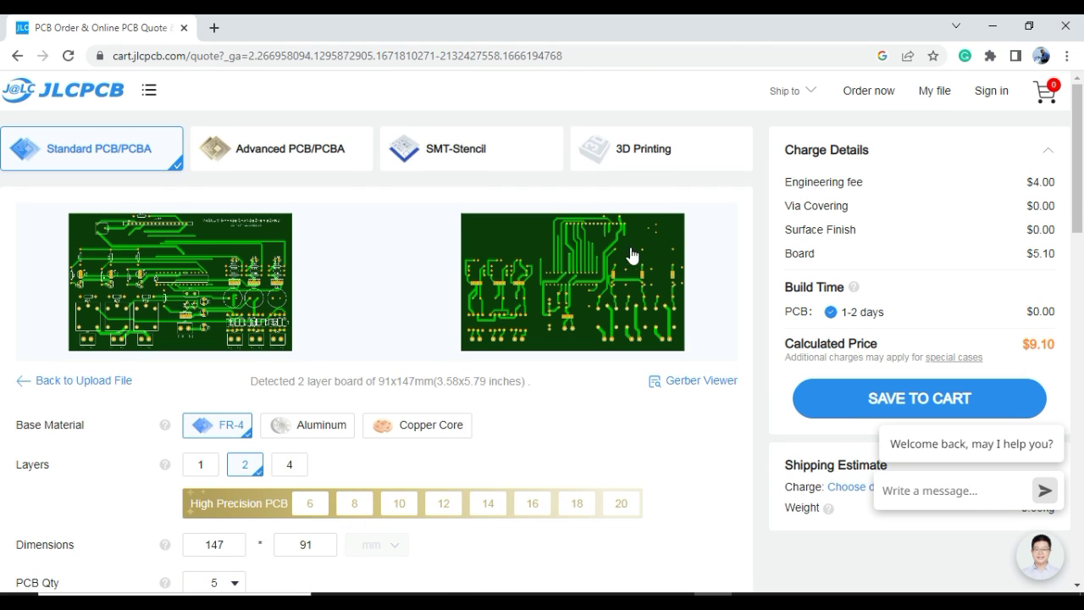